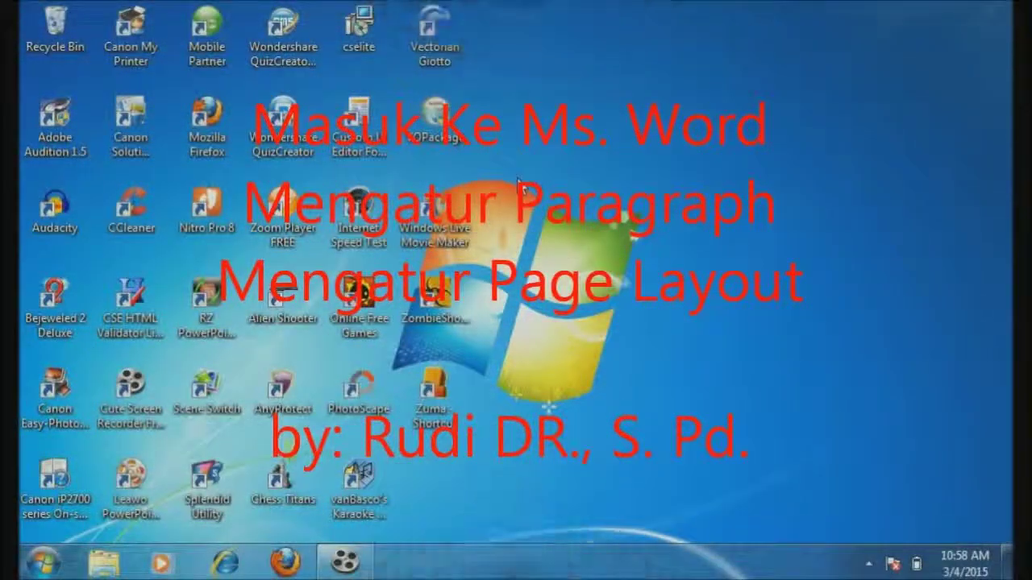
Refresh the Windows 7 desktop twice, then launch Microsoft Office Word 2007 from the Start menu
right_click(522, 186)
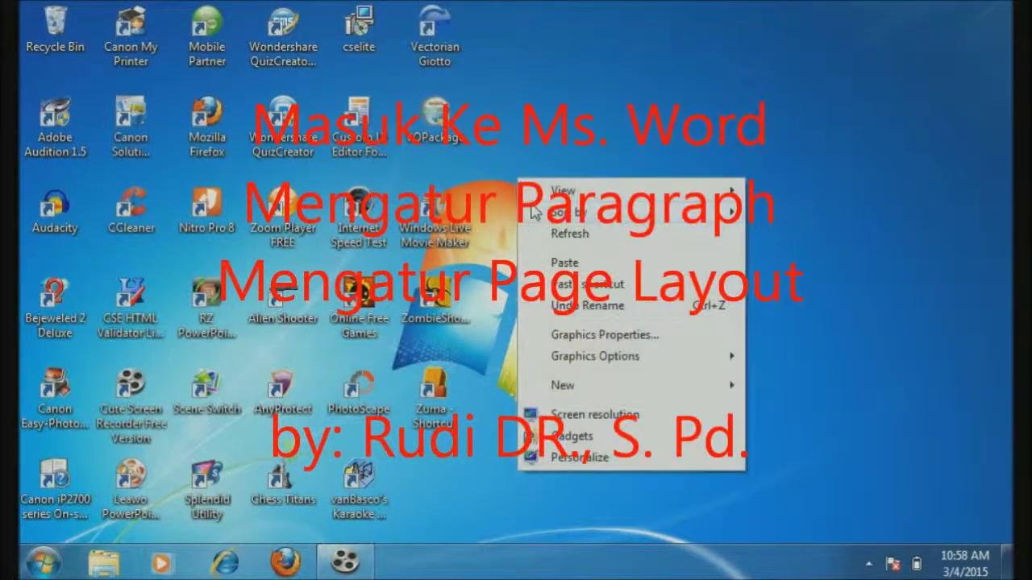
click(549, 236)
right_click(549, 234)
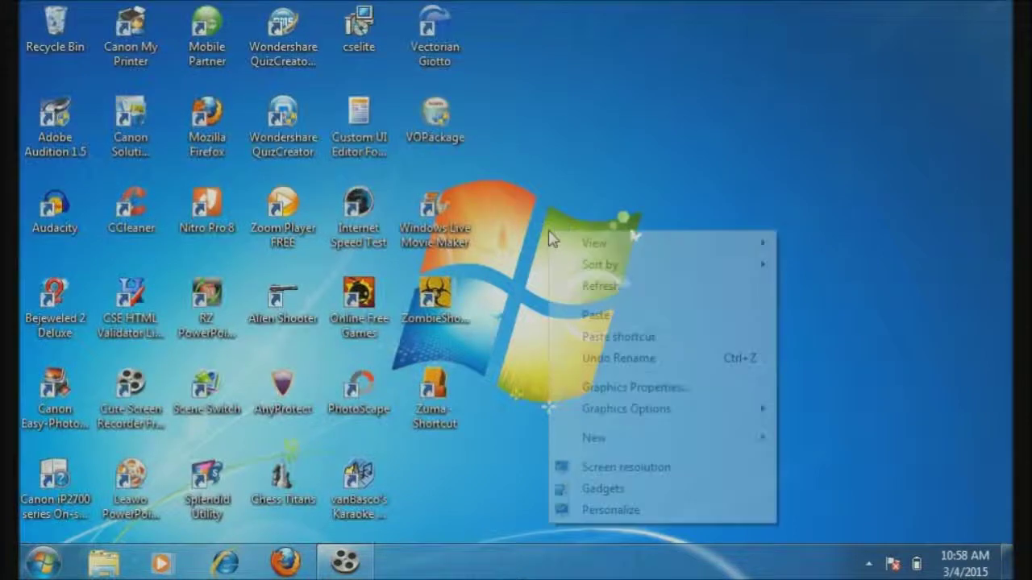
click(600, 286)
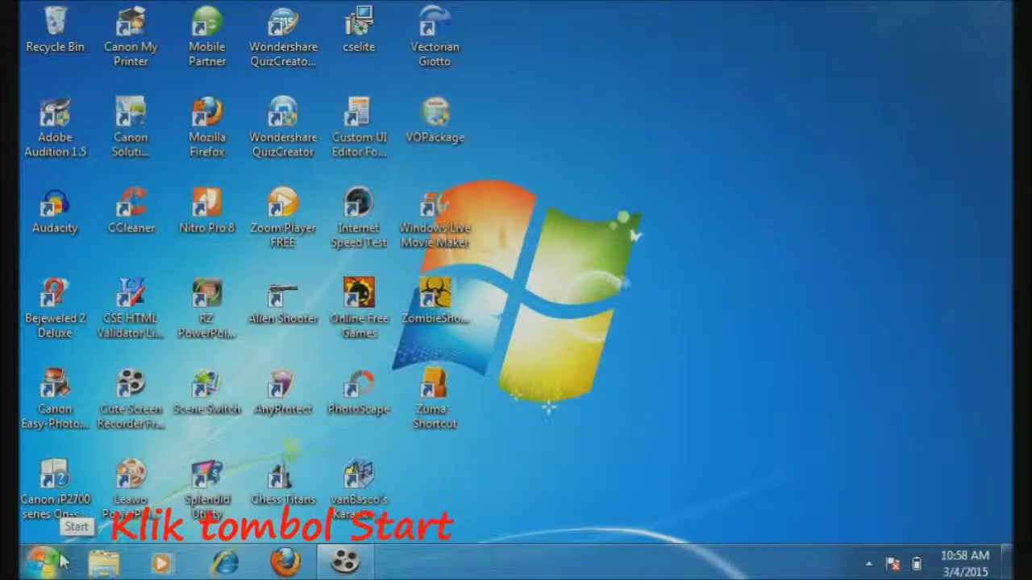
click(61, 560)
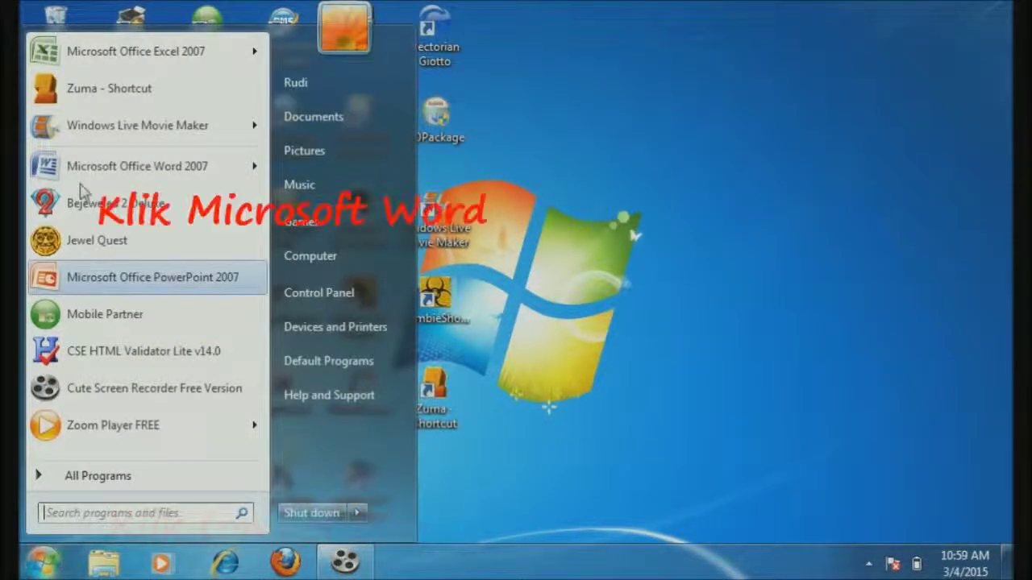
click(91, 169)
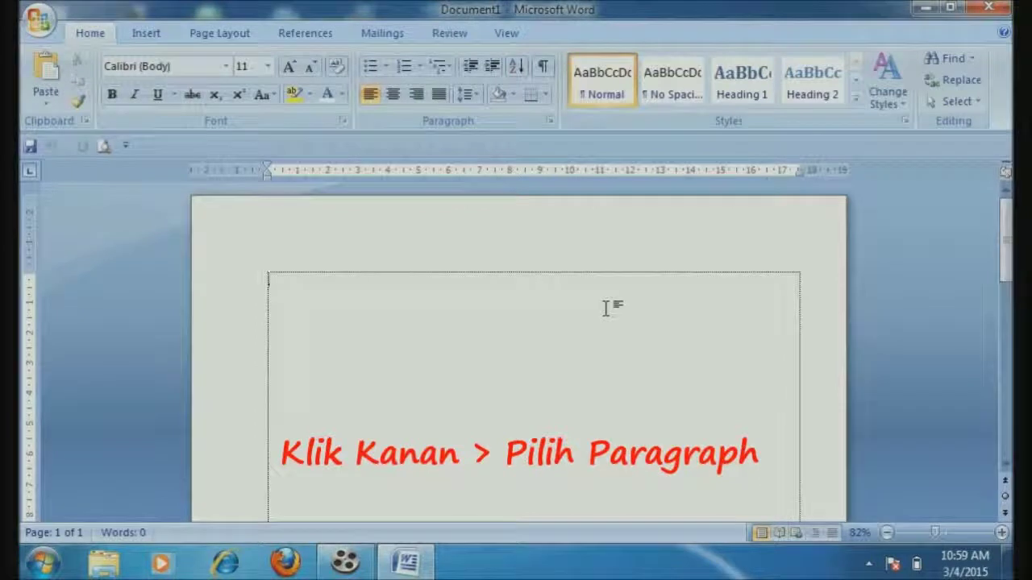
In the blank document's Paragraph settings, set spacing After to 0 pt and line spacing to Single
right_click(606, 308)
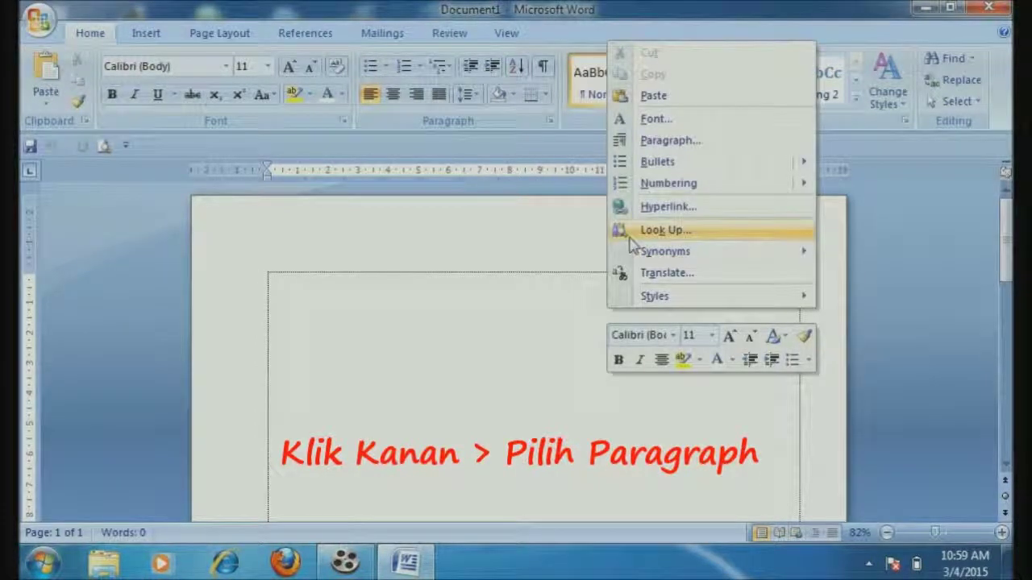
click(649, 142)
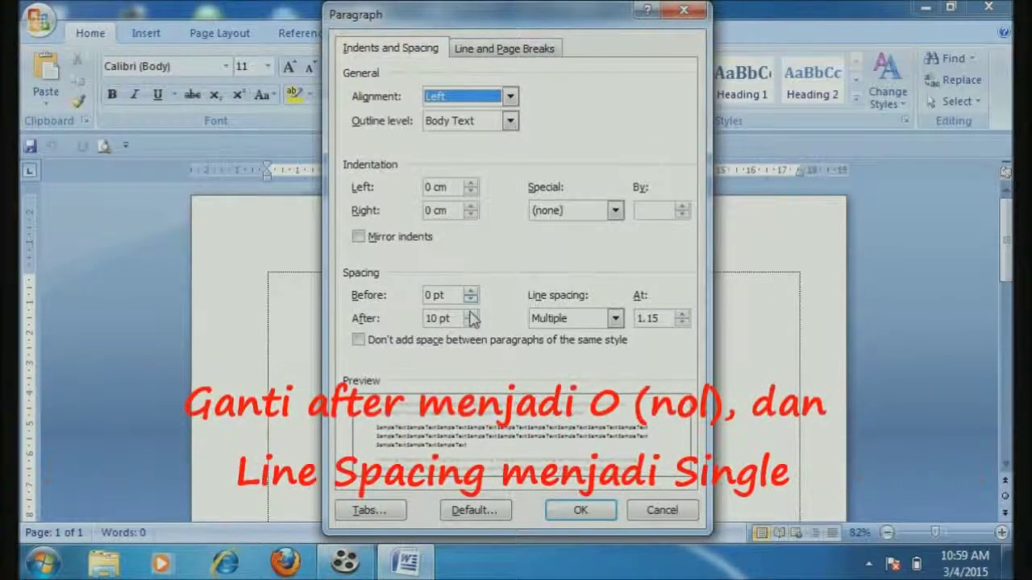
click(472, 322)
click(471, 323)
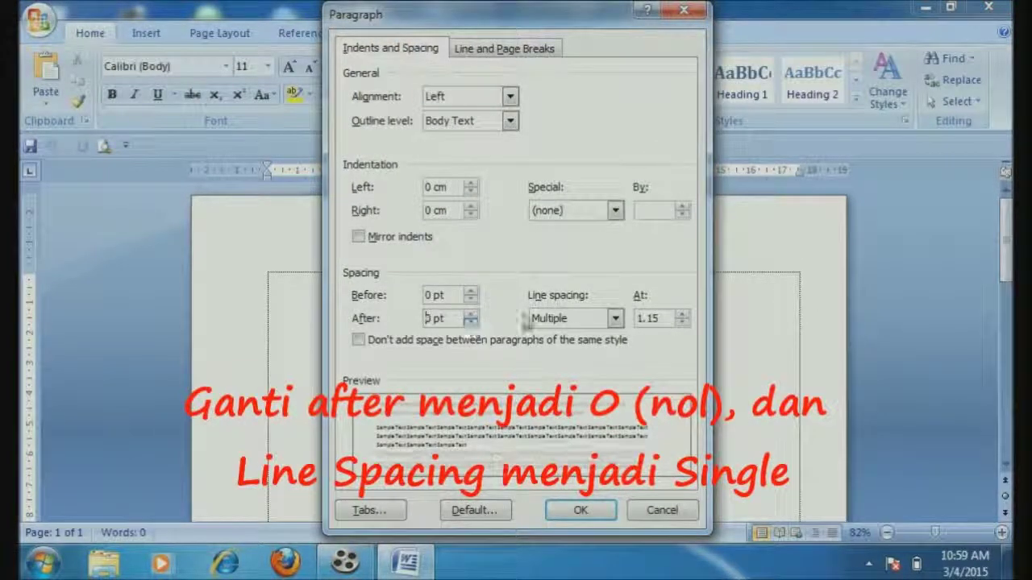
click(615, 319)
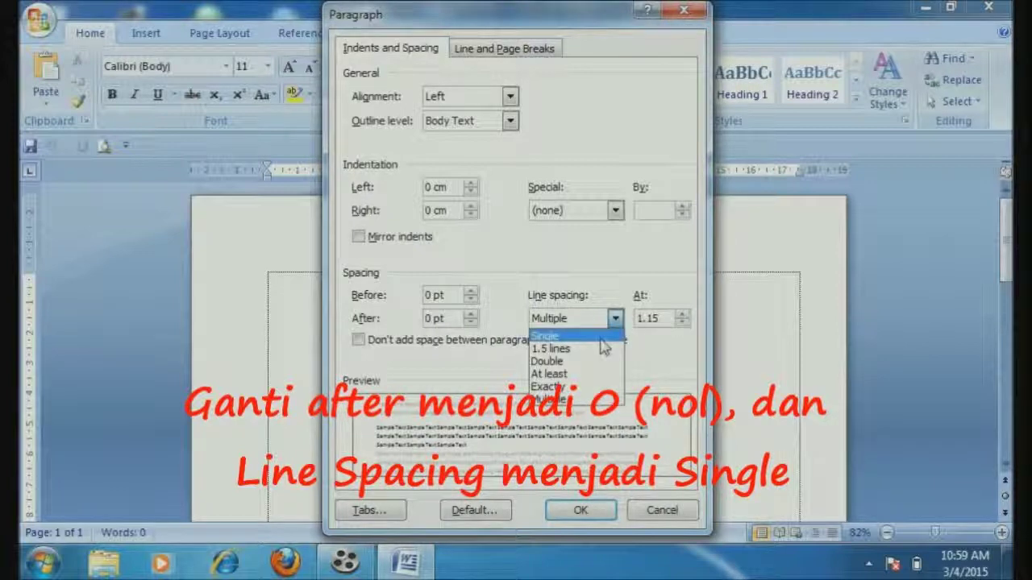
click(600, 332)
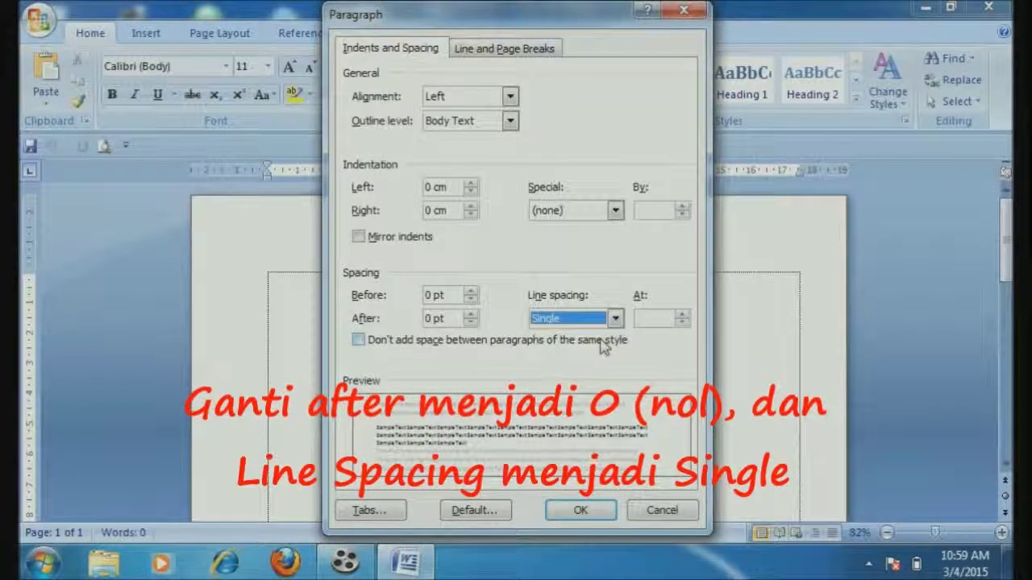
click(582, 512)
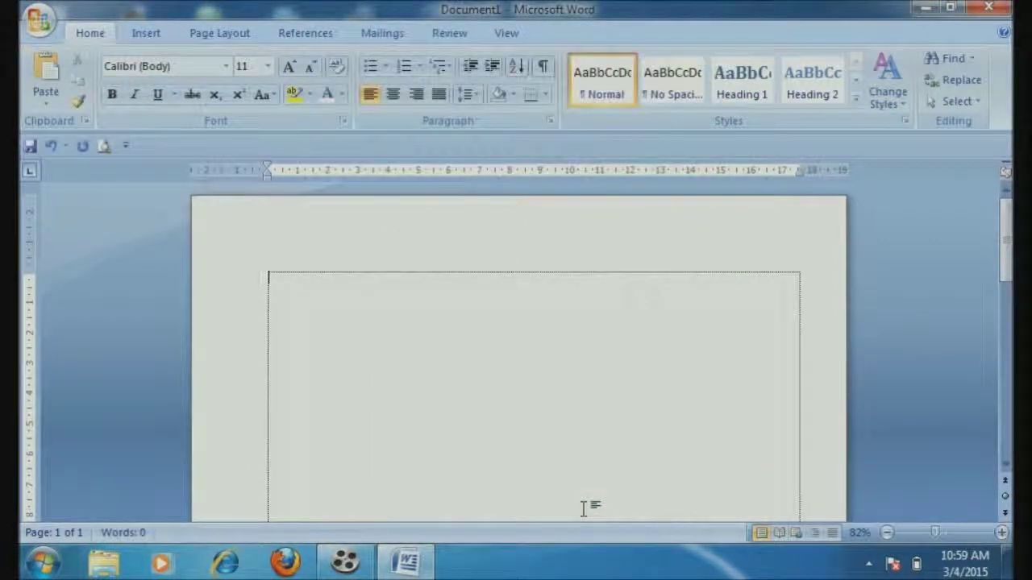
In Page Setup, lower the top margin to 1.5 cm and the bottom margin to 2 cm
click(253, 43)
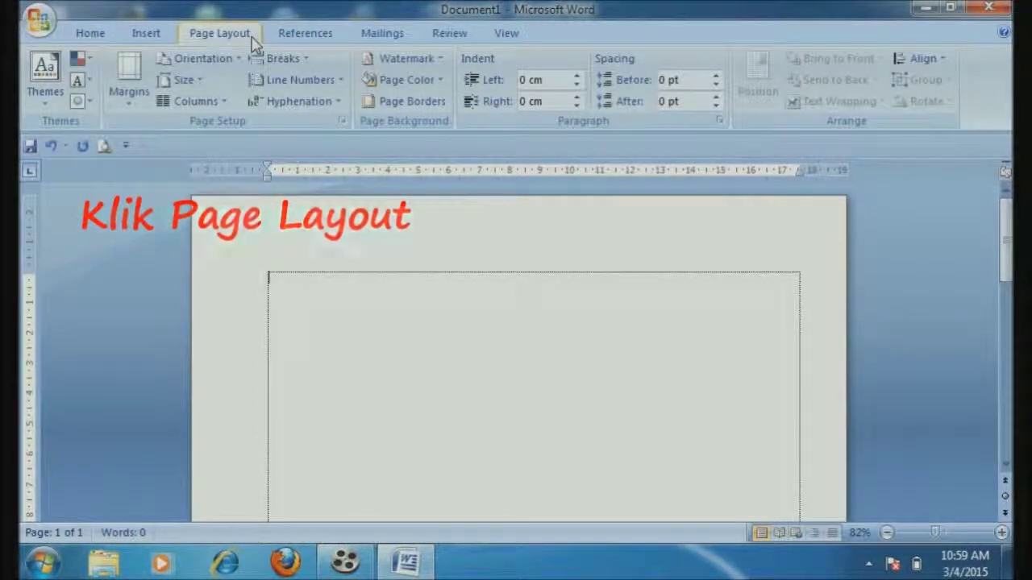
click(342, 123)
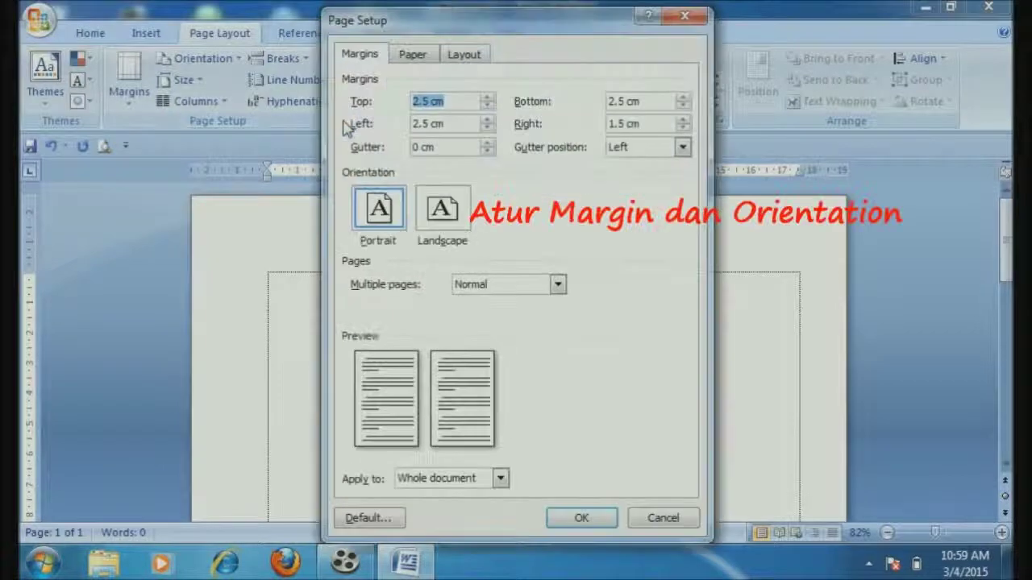
click(486, 106)
click(486, 106)
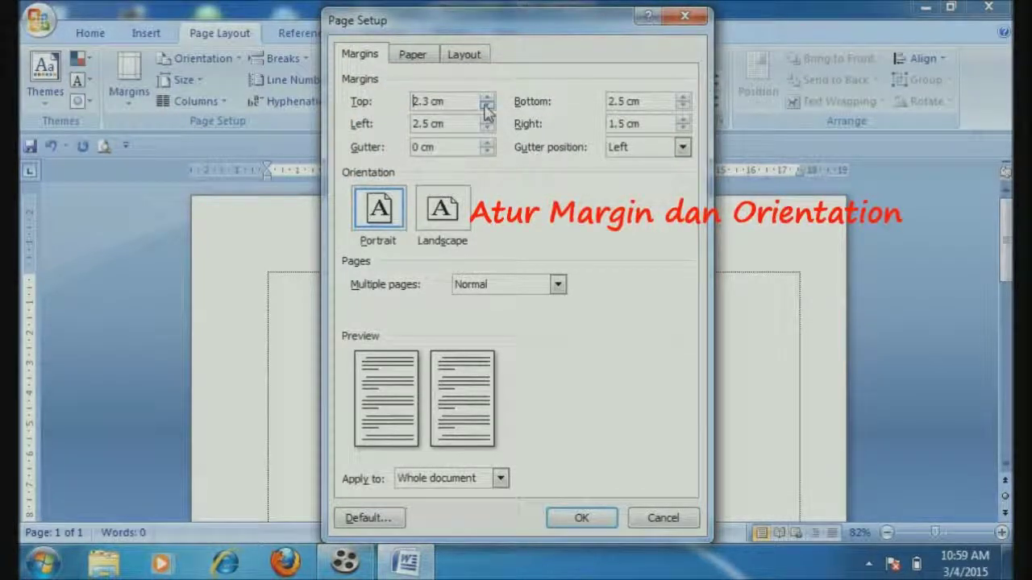
click(486, 107)
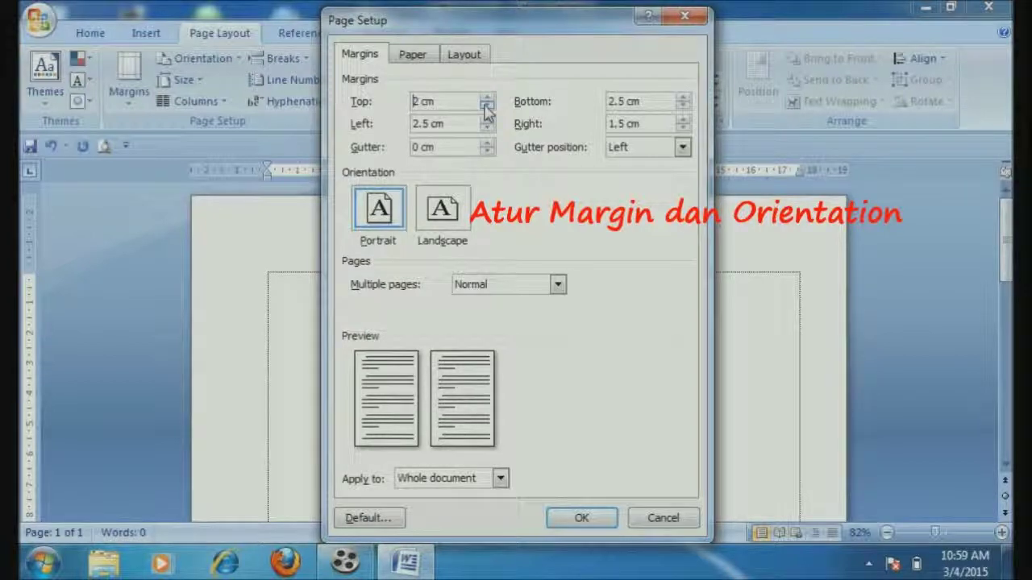
click(486, 106)
click(486, 105)
click(486, 106)
click(486, 106)
click(487, 106)
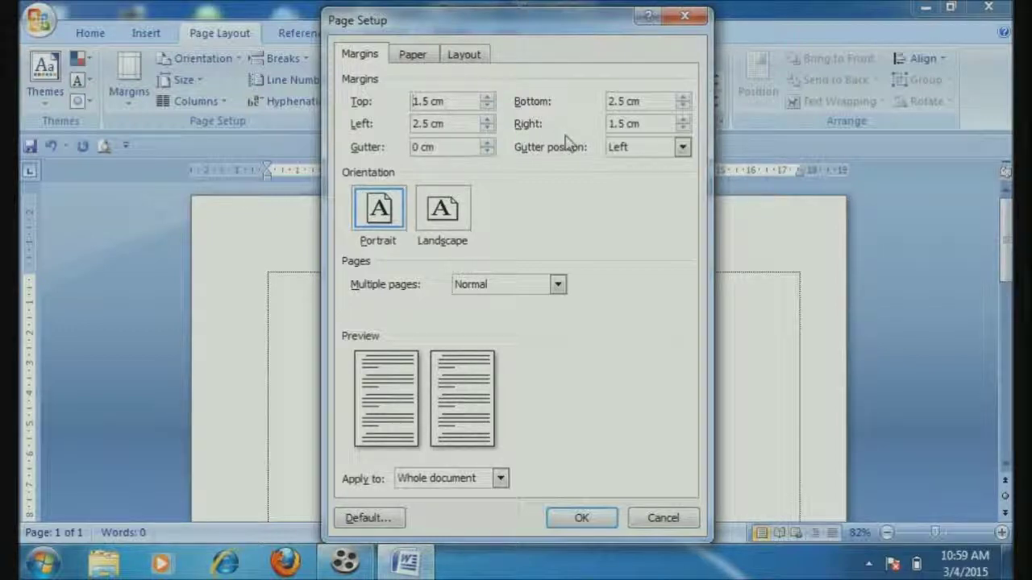
click(683, 107)
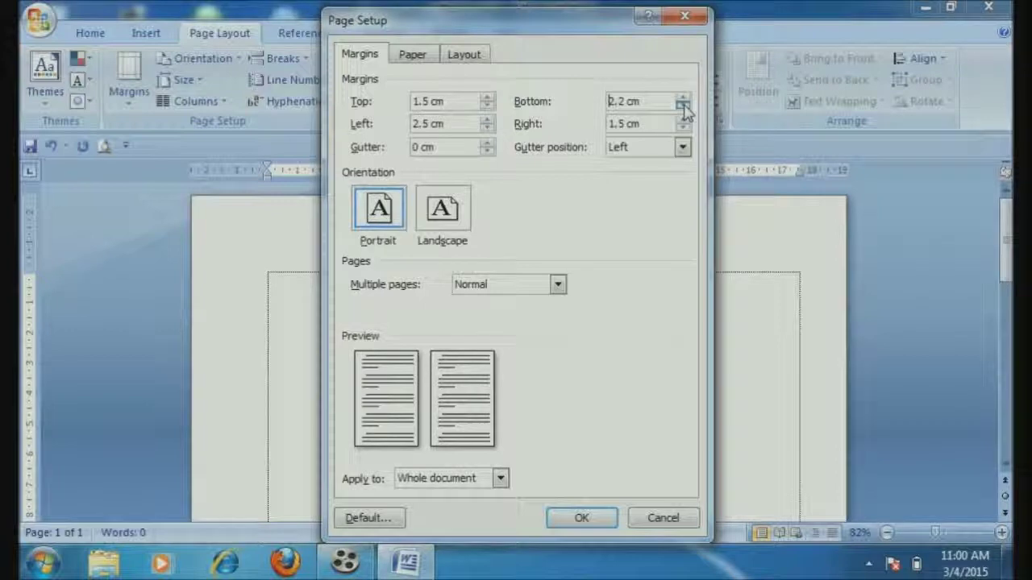
click(682, 106)
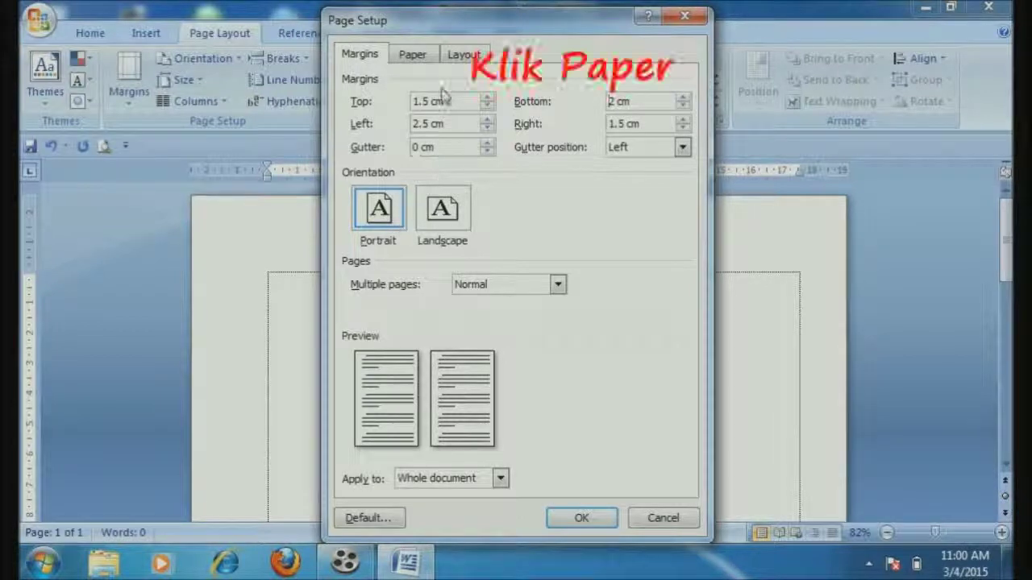
Choose A4 (21 × 29.7 cm) as the paper size and apply the page setup
click(426, 64)
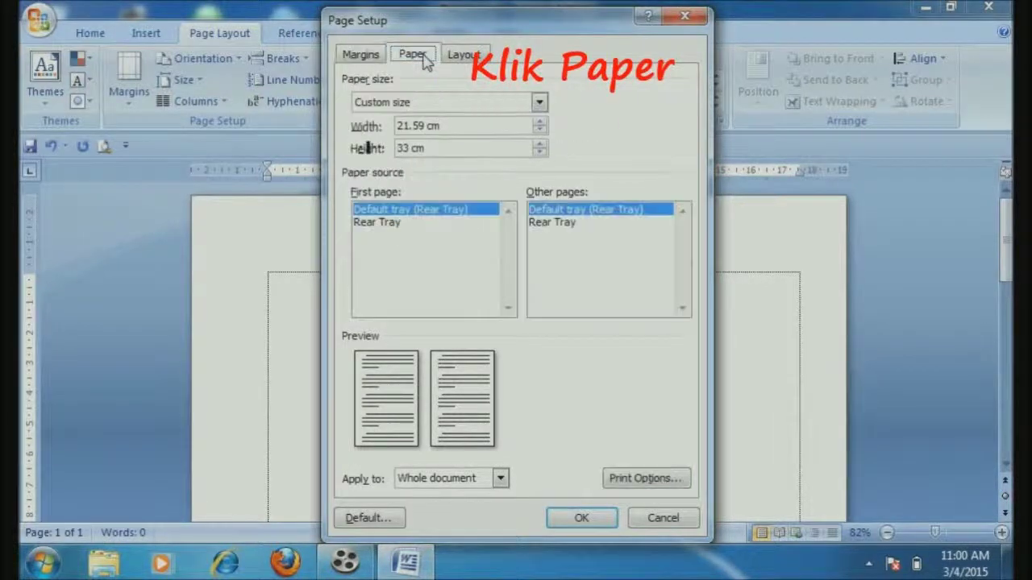
click(539, 103)
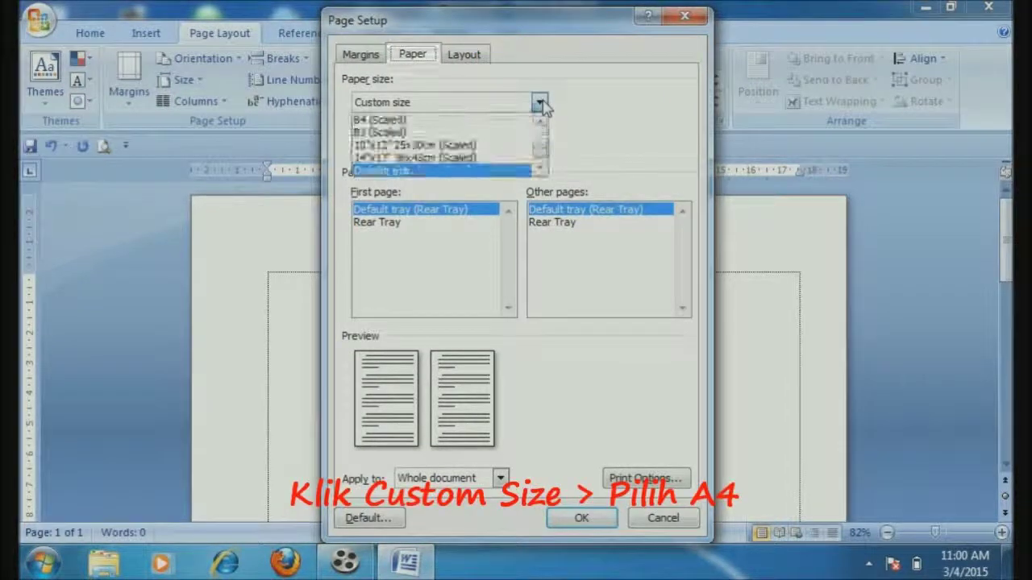
drag(541, 158, 541, 143)
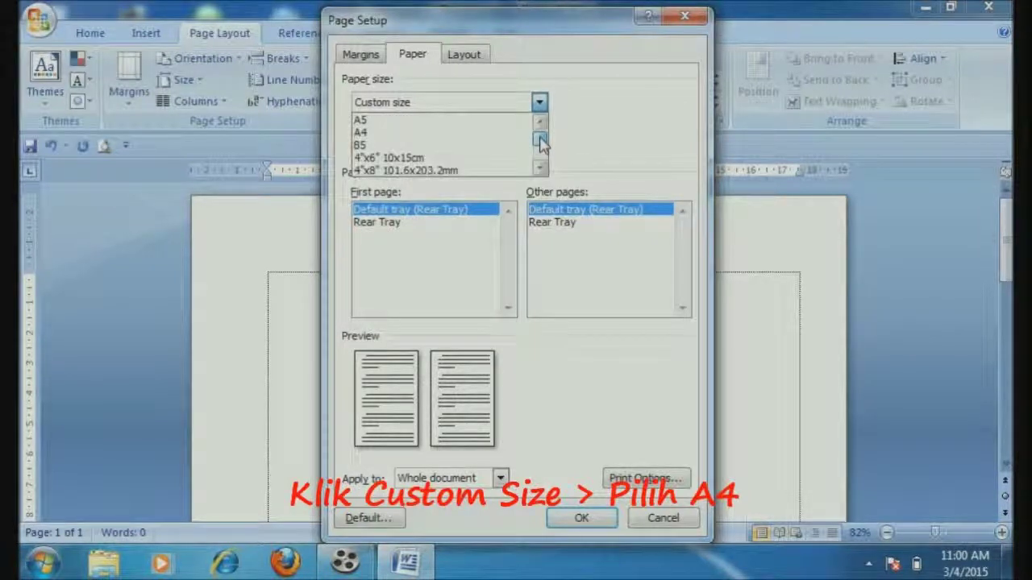
click(449, 134)
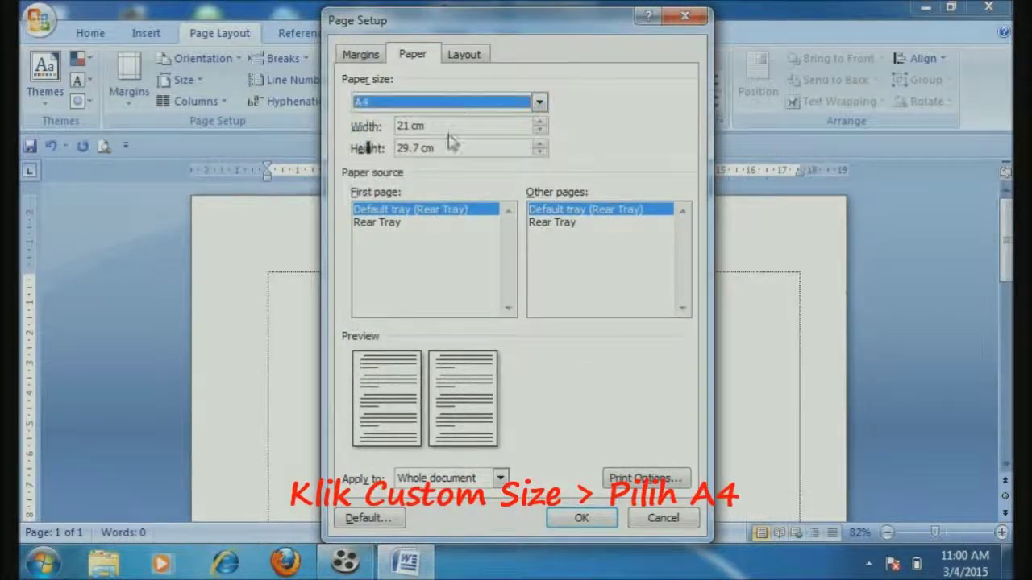
click(597, 523)
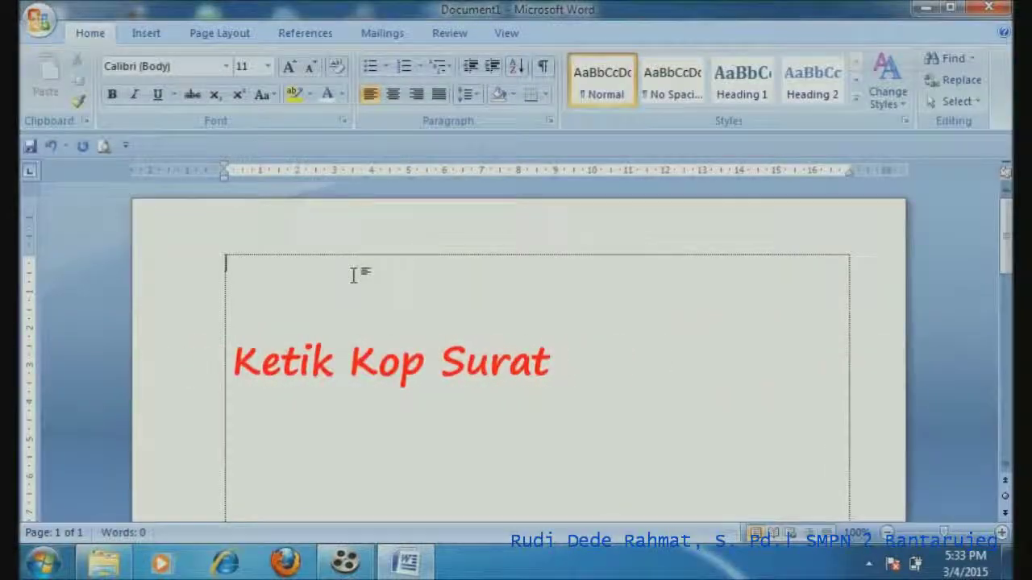
Type the letterhead lines ORGANISASI INTRA SEKOLAH, OSIS, SMP NEGERI 2 BANTARUJEG and the school address, plus blank lines
text(ORGANISASI INTRA SEKOLAH)
key(Return)
text(OSIS SM)
text(P NEGERI 2 BANTARUJEG )
text(Alamat : Jalan D)
text(esa Salawangi No. 11 Bantarujeg 45464  Majalengka)
key(Return)
key(Return)
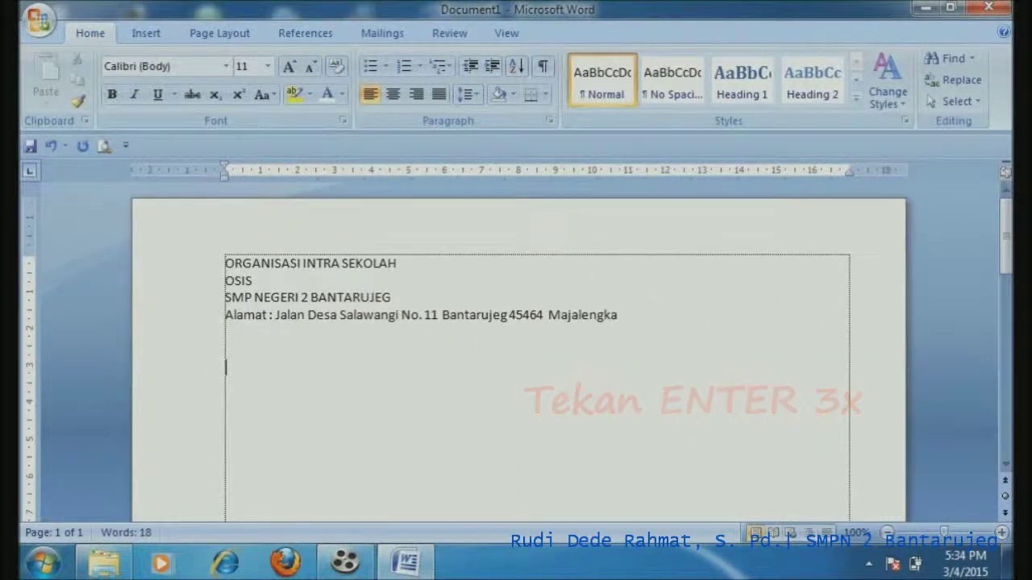
click(156, 39)
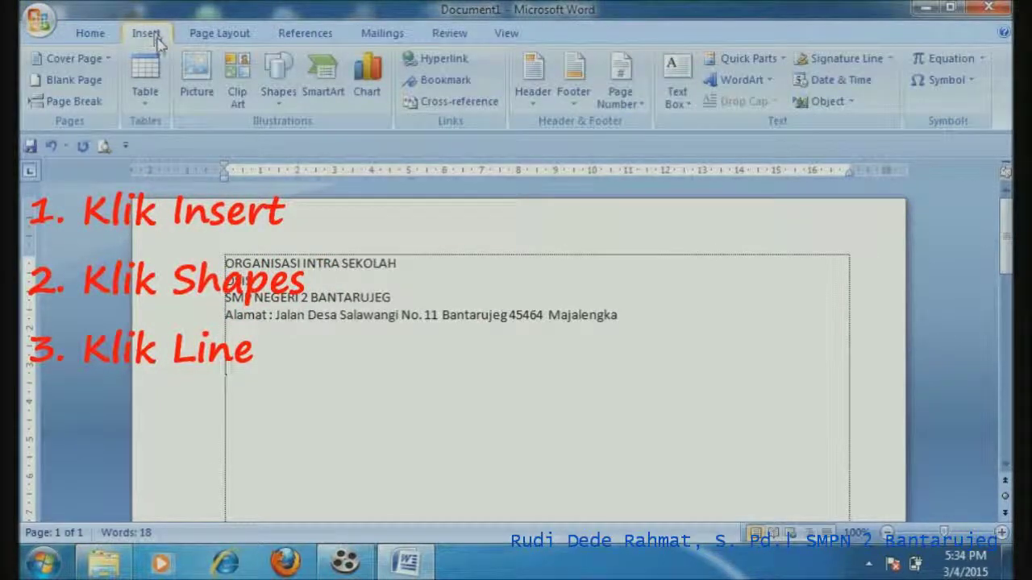
Draw a straight horizontal line across the text width just beneath the address line
click(282, 105)
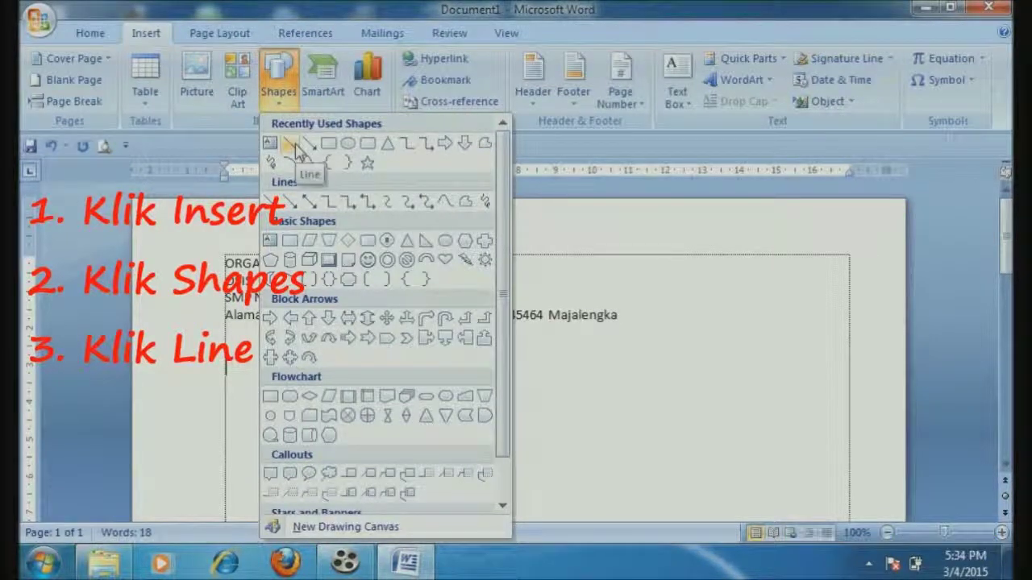
click(292, 145)
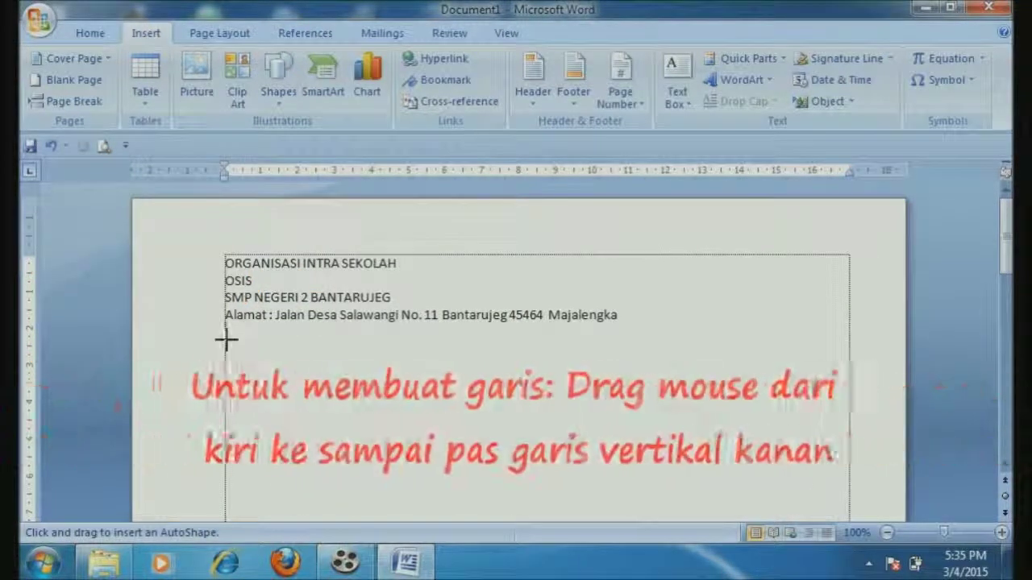
drag(226, 339, 849, 341)
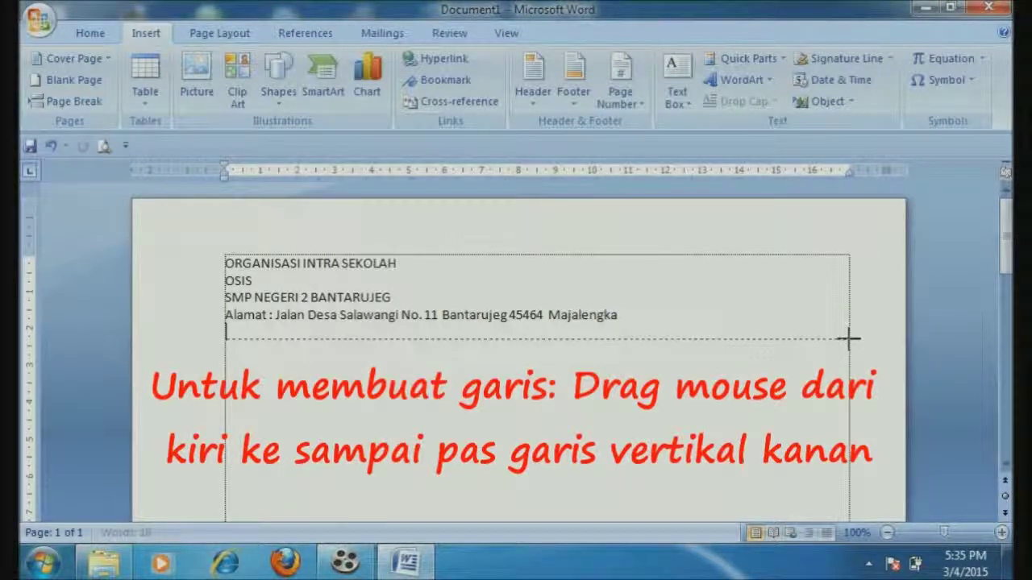
drag(848, 339, 850, 339)
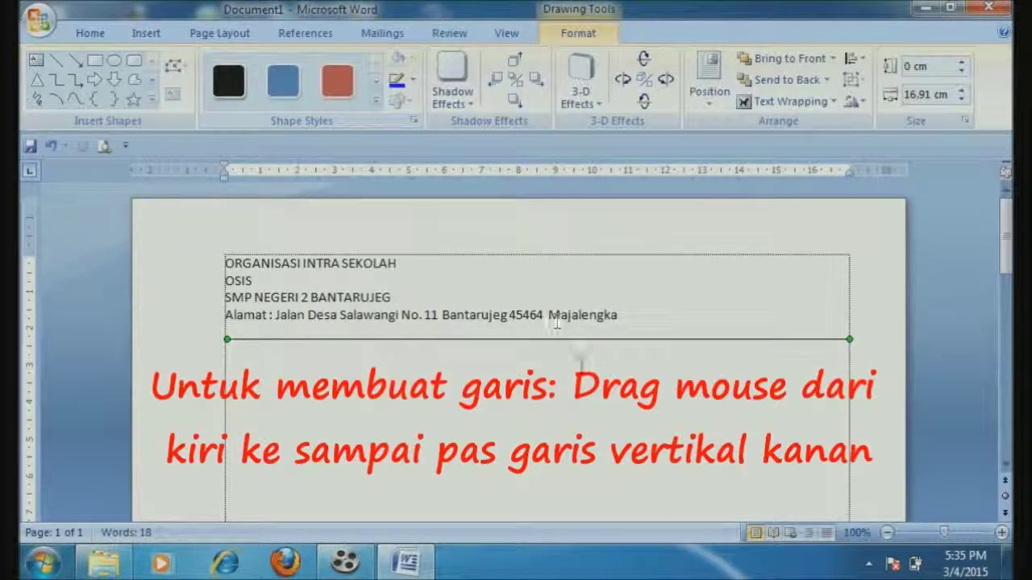
click(588, 370)
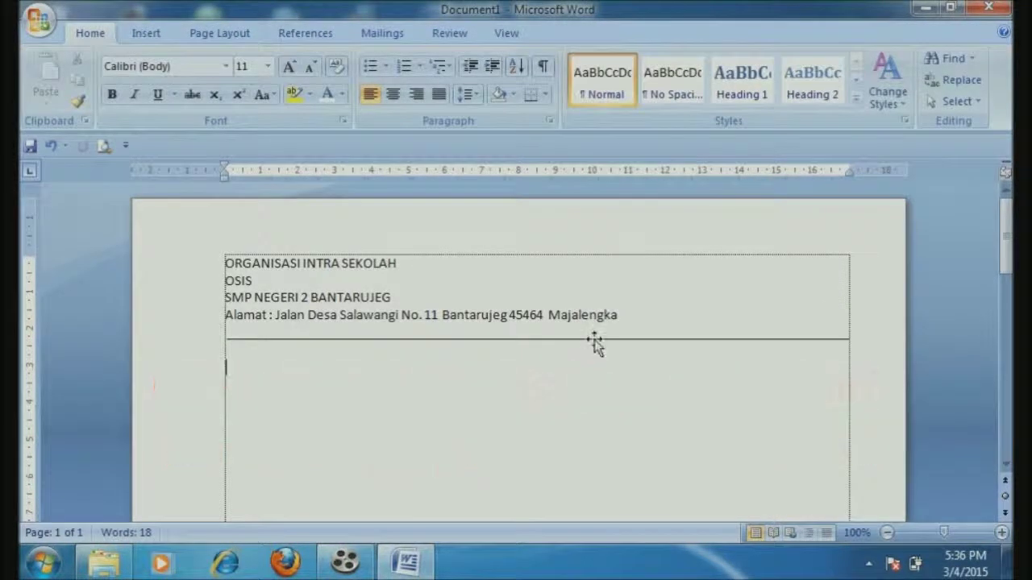
key(Up)
key(Up)
key(Up)
key(Up)
click(669, 419)
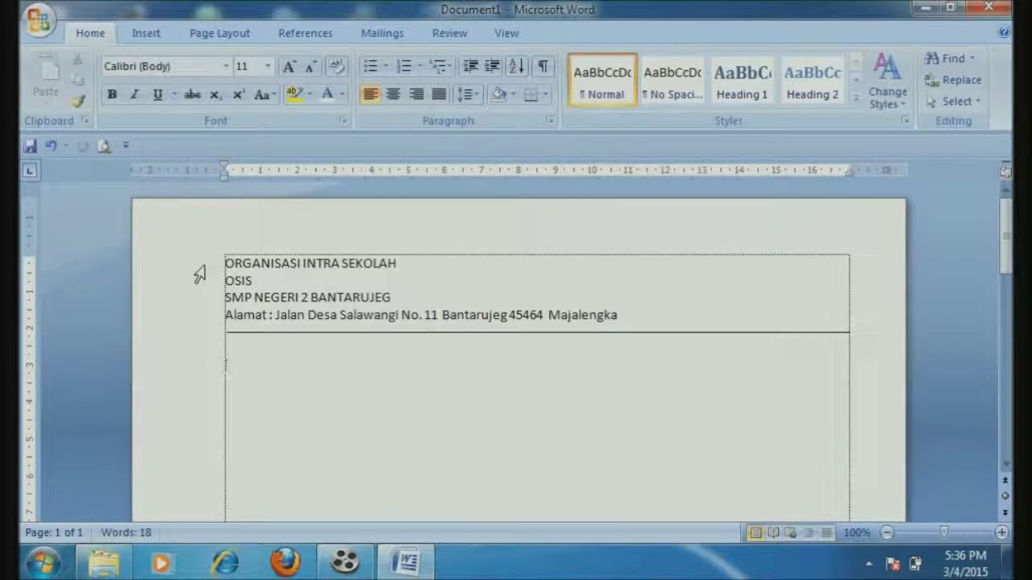
Center the four letterhead lines, make them bold and set them in Times New Roman
drag(199, 275, 212, 319)
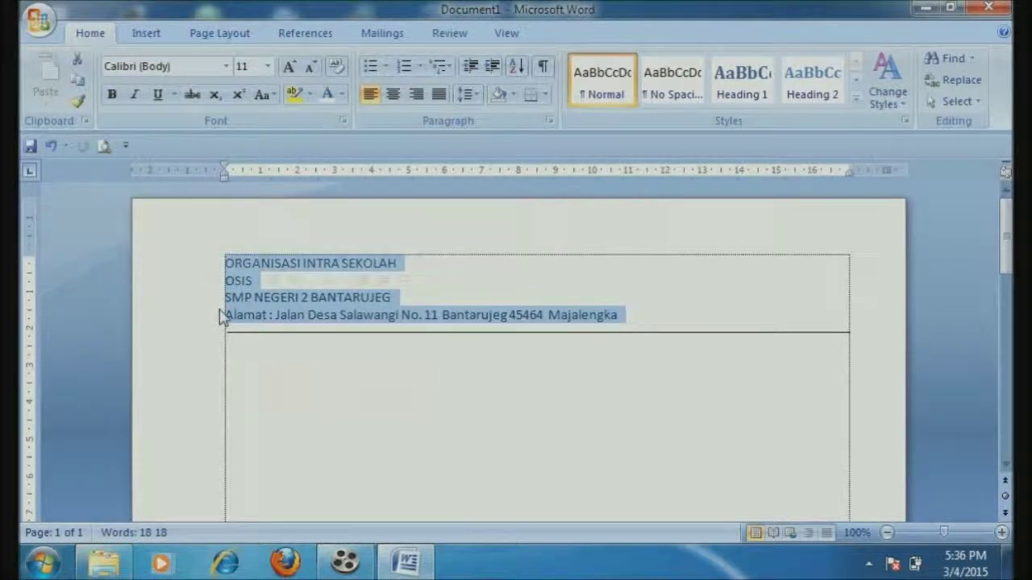
click(393, 95)
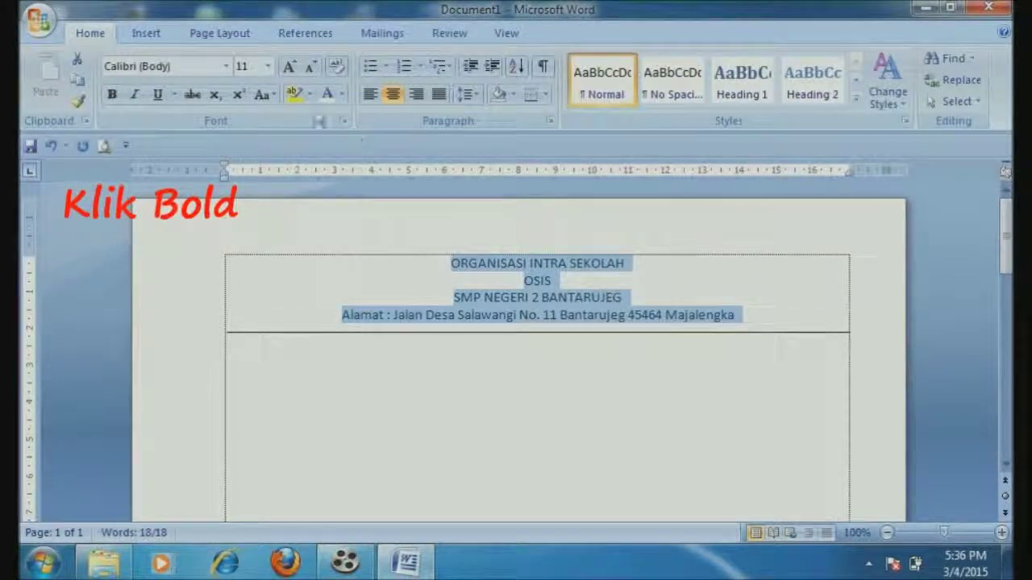
click(113, 95)
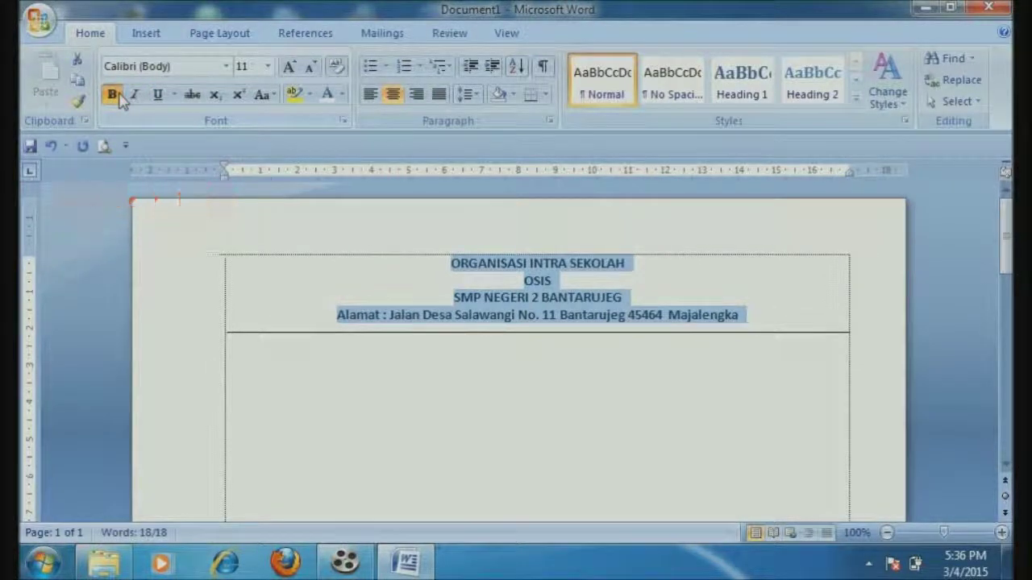
click(227, 67)
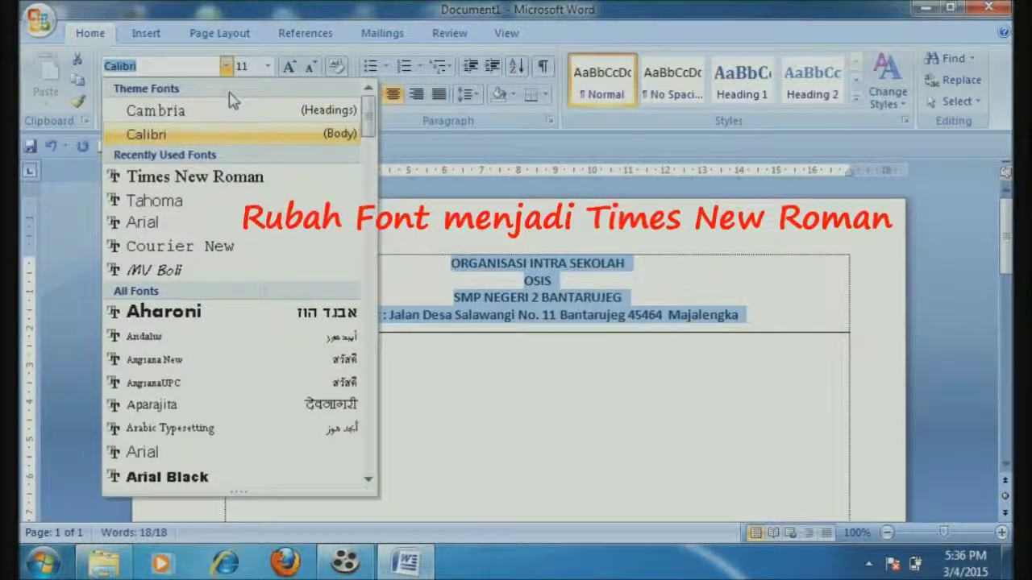
click(250, 178)
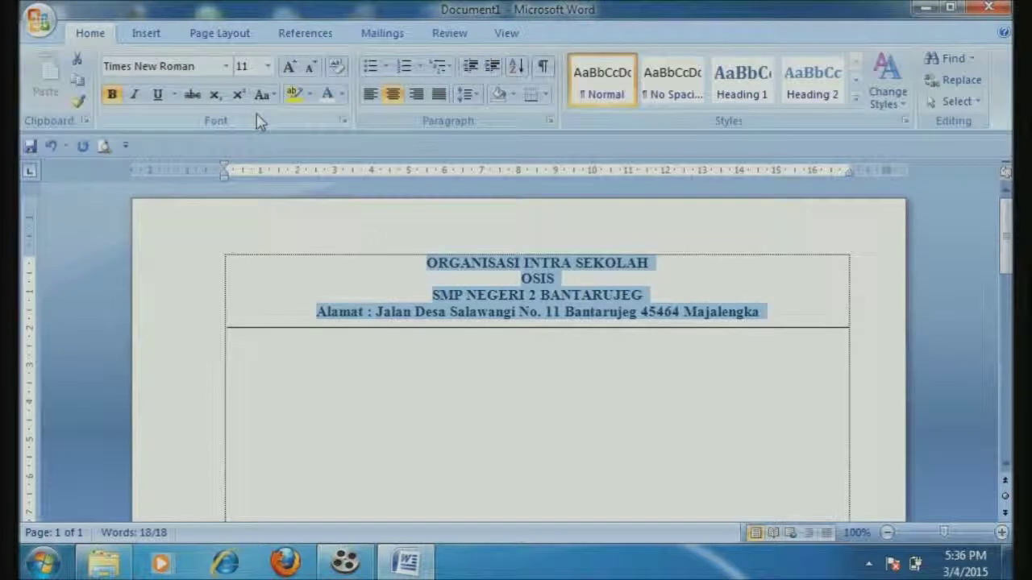
click(531, 362)
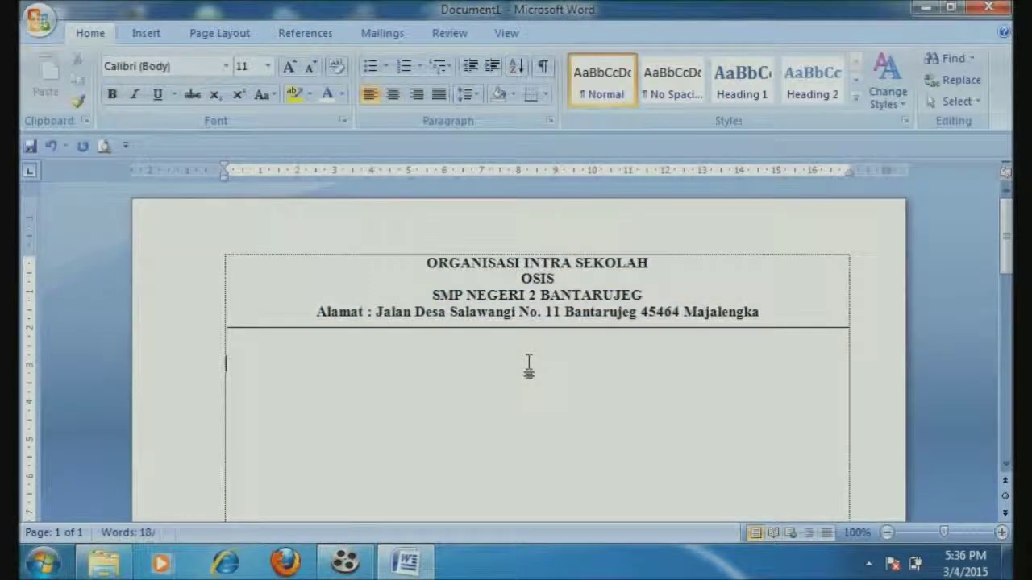
click(319, 313)
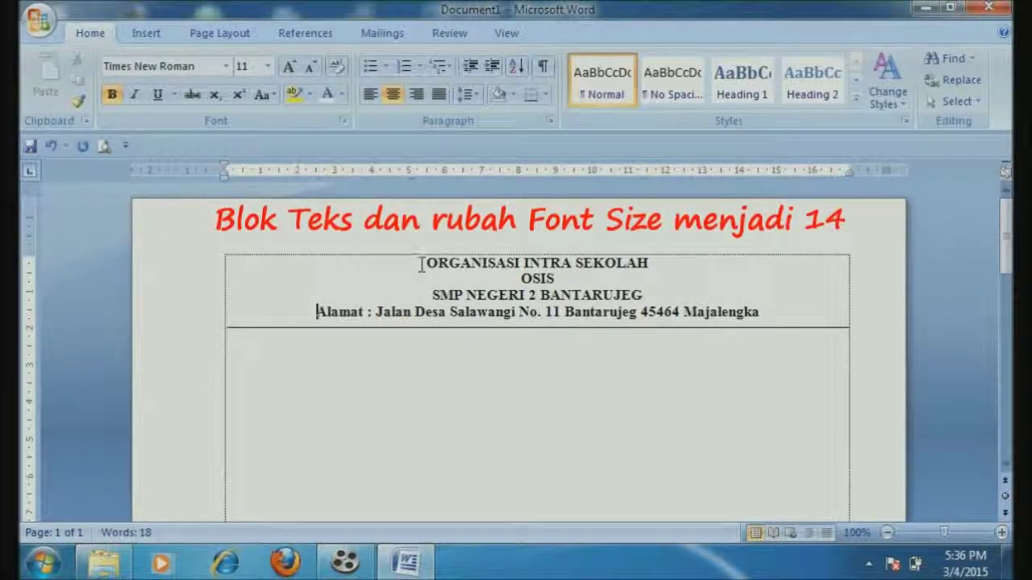
Set the first three letterhead lines to font size 14
drag(421, 264, 644, 295)
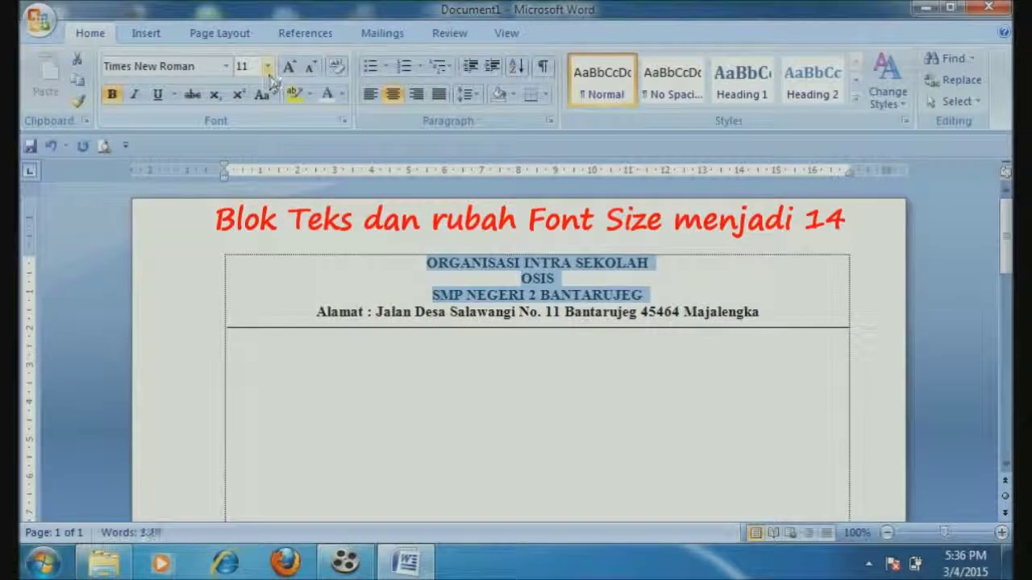
click(268, 68)
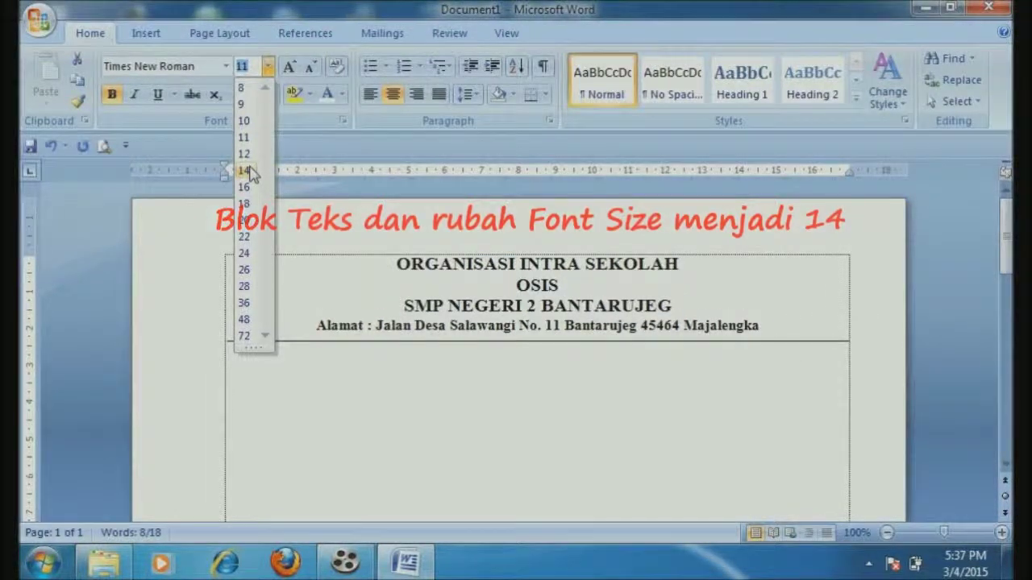
click(244, 171)
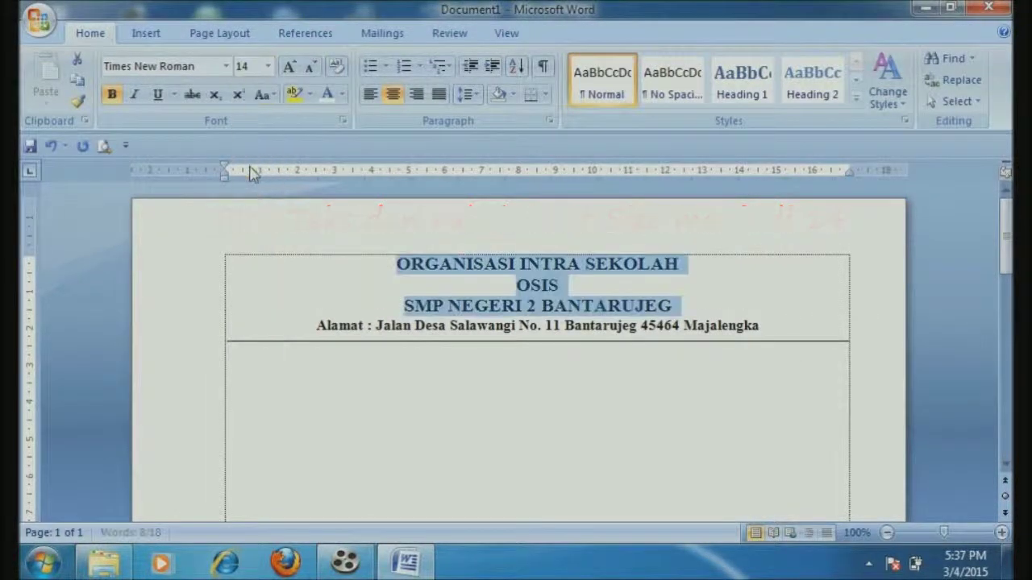
click(592, 286)
Enlarge the word OSIS to font size 16
drag(568, 286, 510, 282)
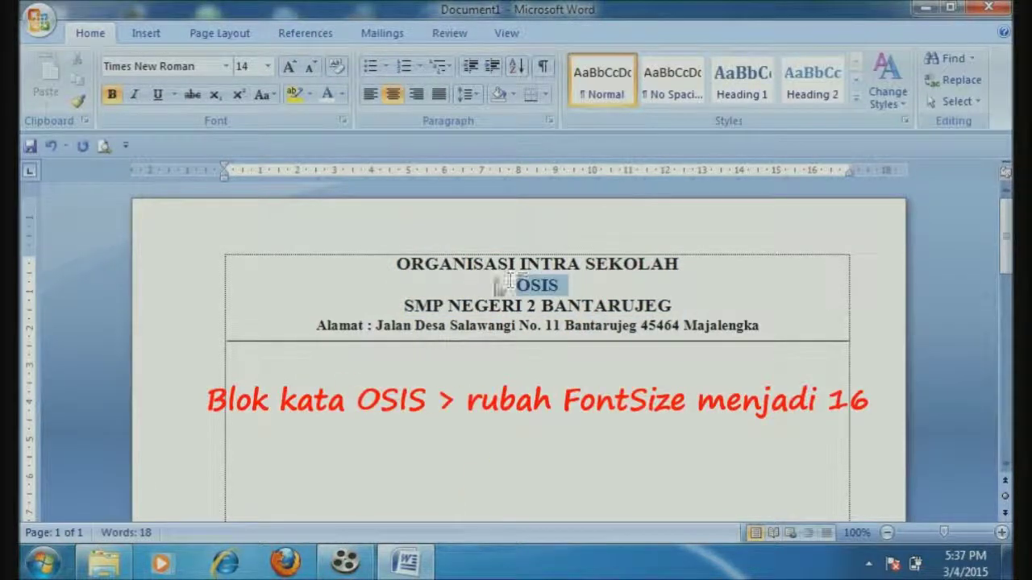
click(267, 67)
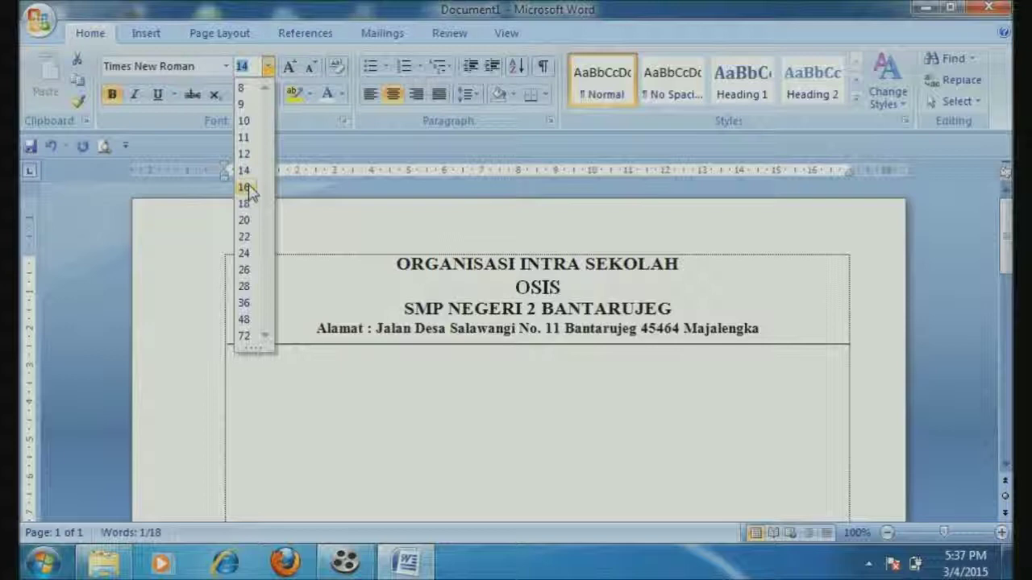
click(247, 189)
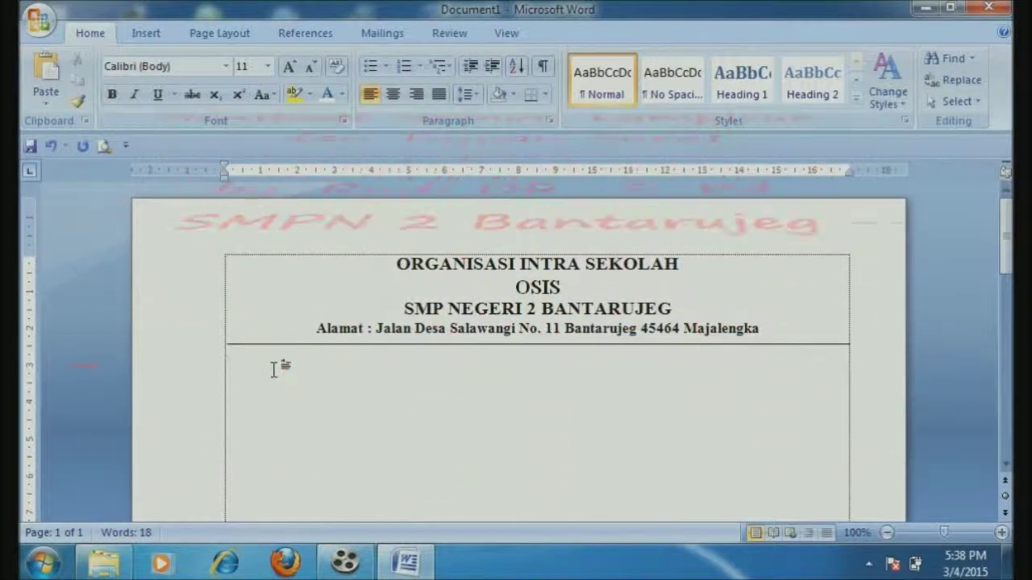
Type the Nomor, Lampiran (1 (satu) lembar) and Perihal (Rapat Koordinasi) lines with tab-aligned colons
text(N)
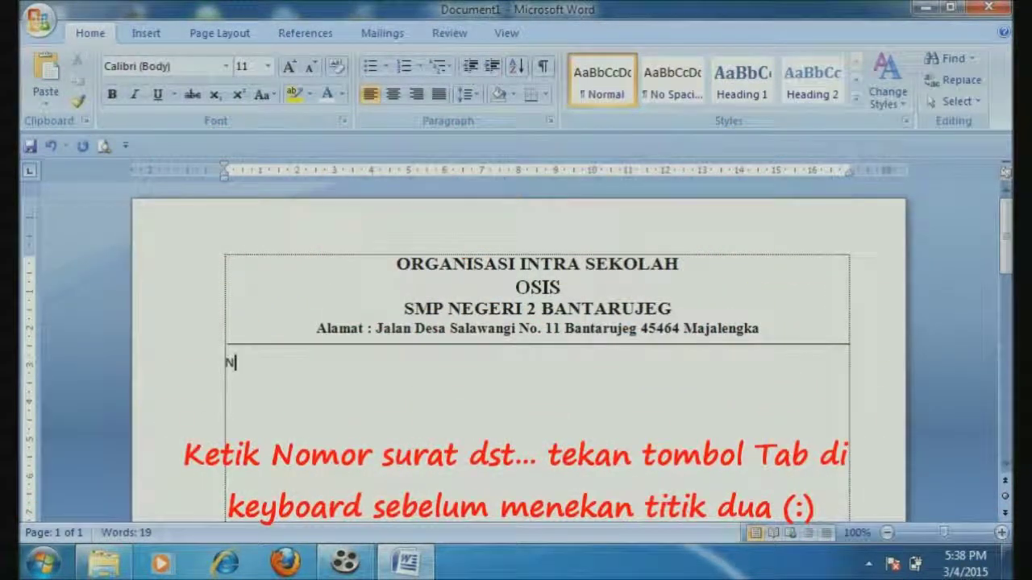
text(omor)
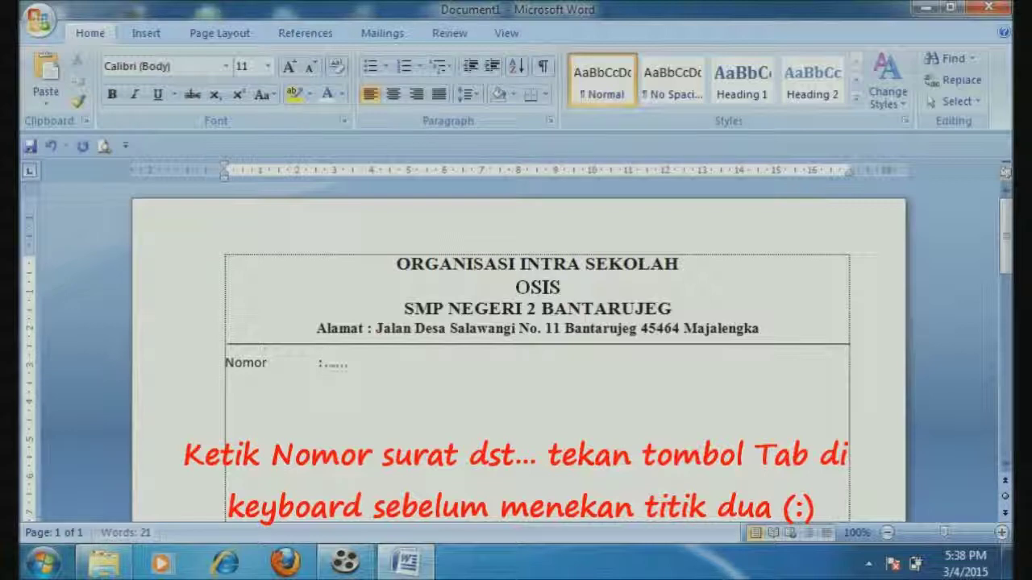
text(Lampiran :1 (satu) lwPerihal)
key(Tab)
text(Rapat Koordinasi)
key(Return)
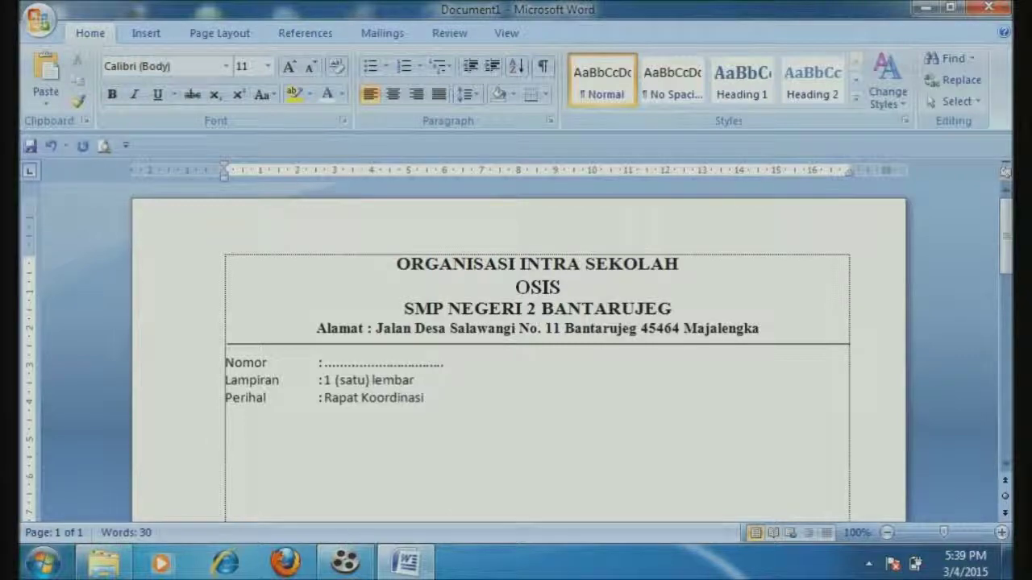
mouse_move(195, 366)
mouse_down()
mouse_move(208, 408)
mouse_move(220, 410)
mouse_up()
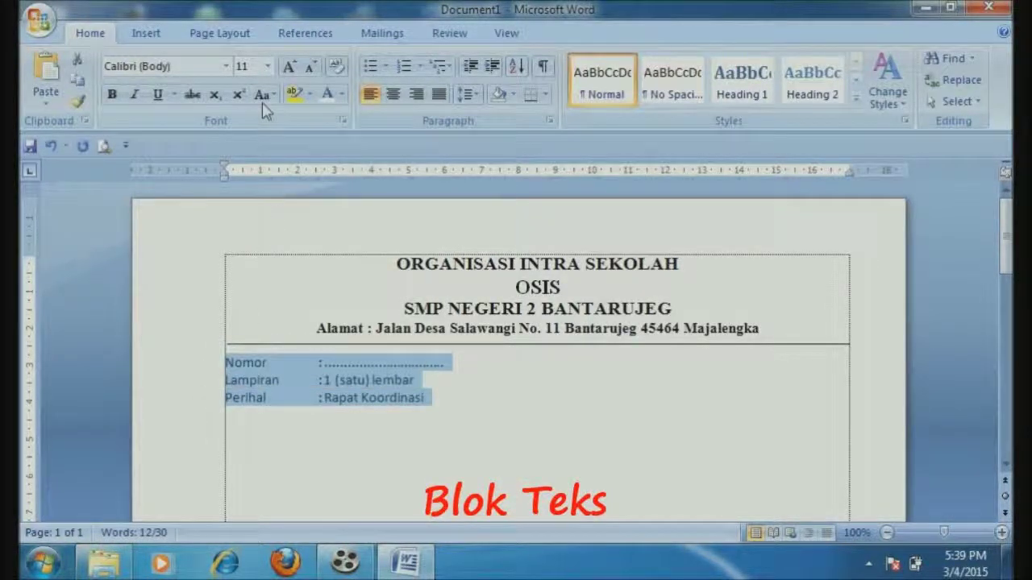
Apply font size 12 and Times New Roman to the selected Nomor, Lampiran and Perihal lines
click(268, 66)
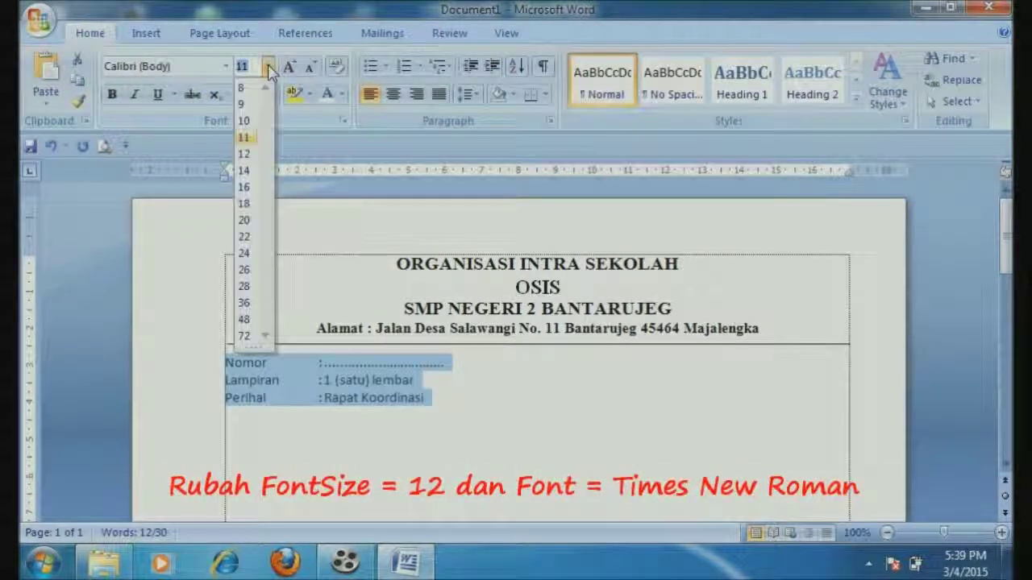
click(246, 154)
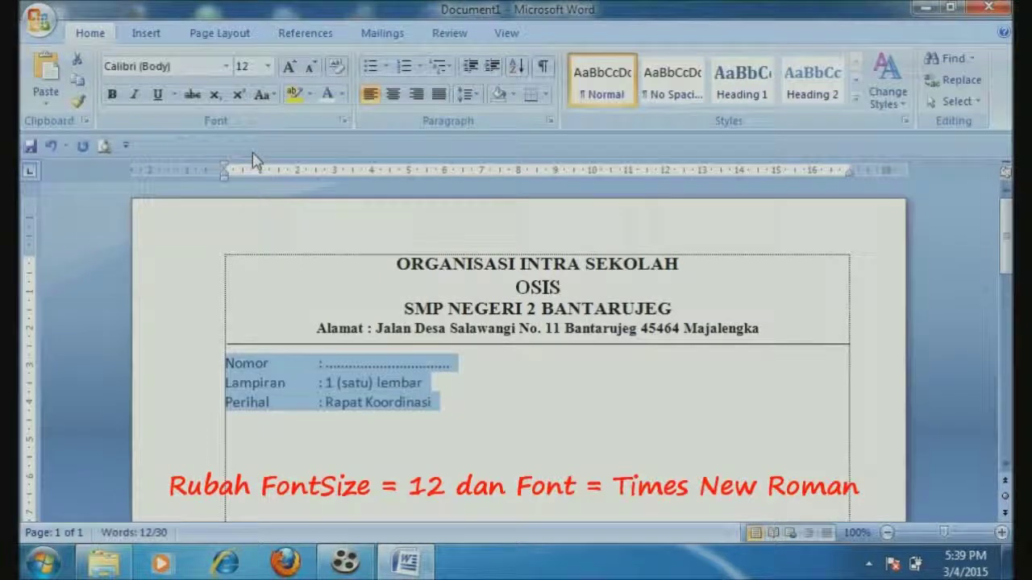
click(226, 66)
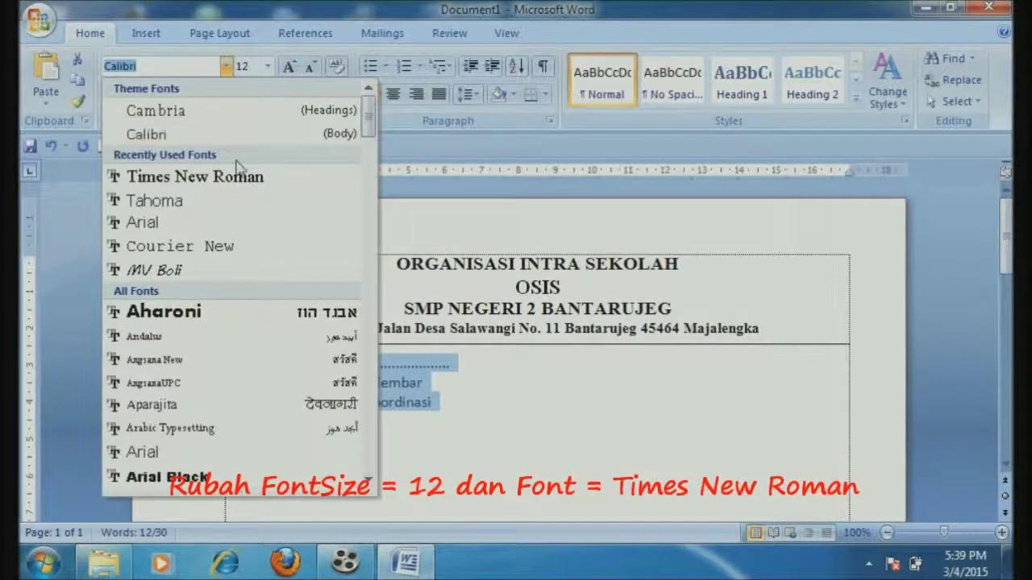
click(238, 182)
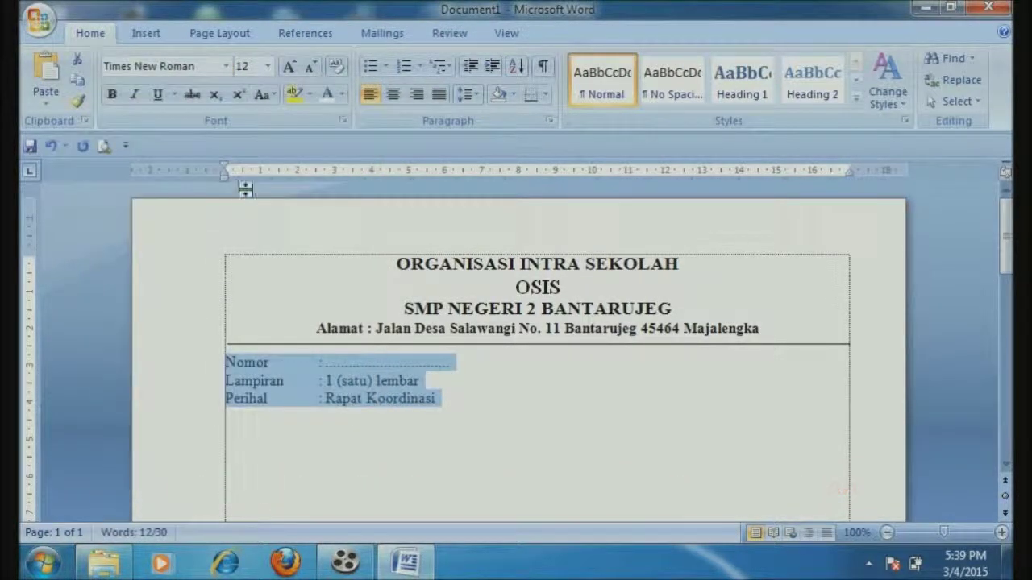
click(480, 403)
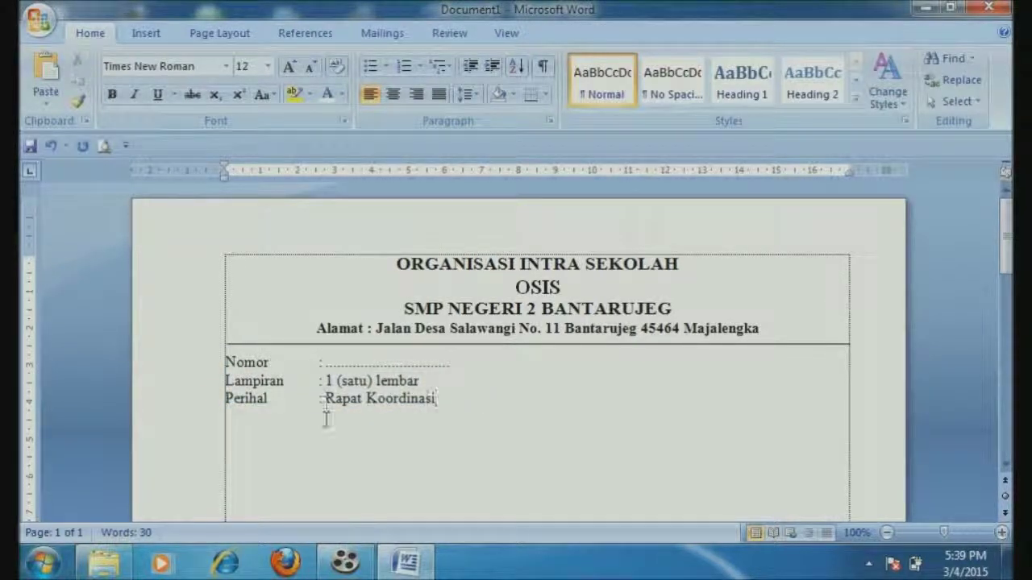
Format 'Rapat Koordinasi' as bold italic with a words-only underline in the Font dialog
drag(326, 399, 411, 402)
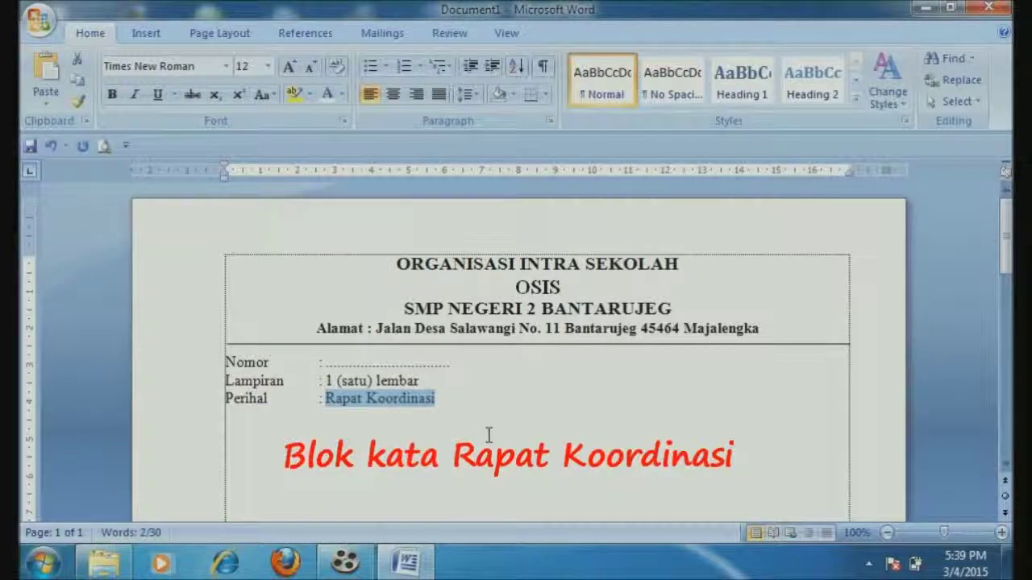
right_click(410, 405)
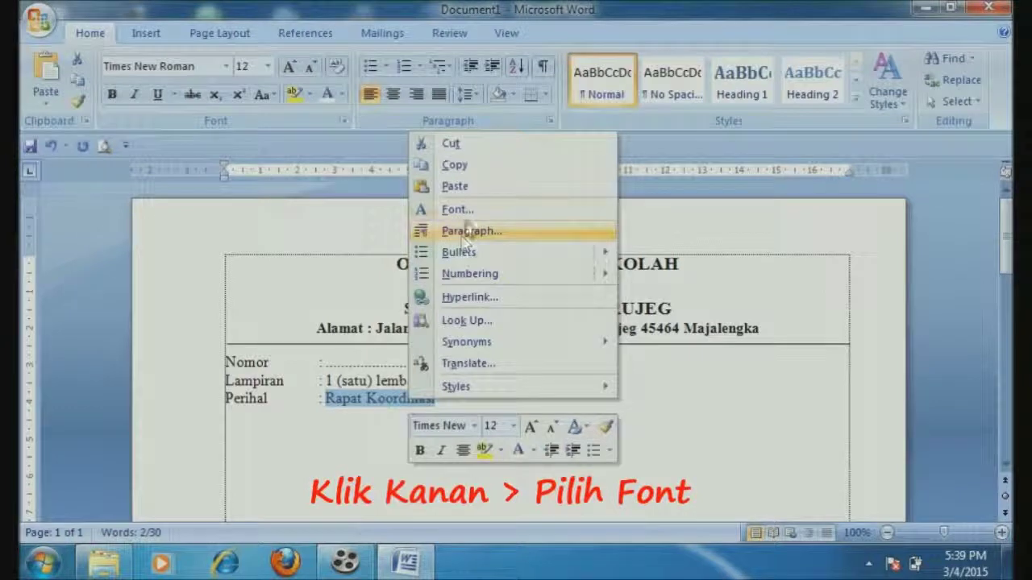
click(454, 209)
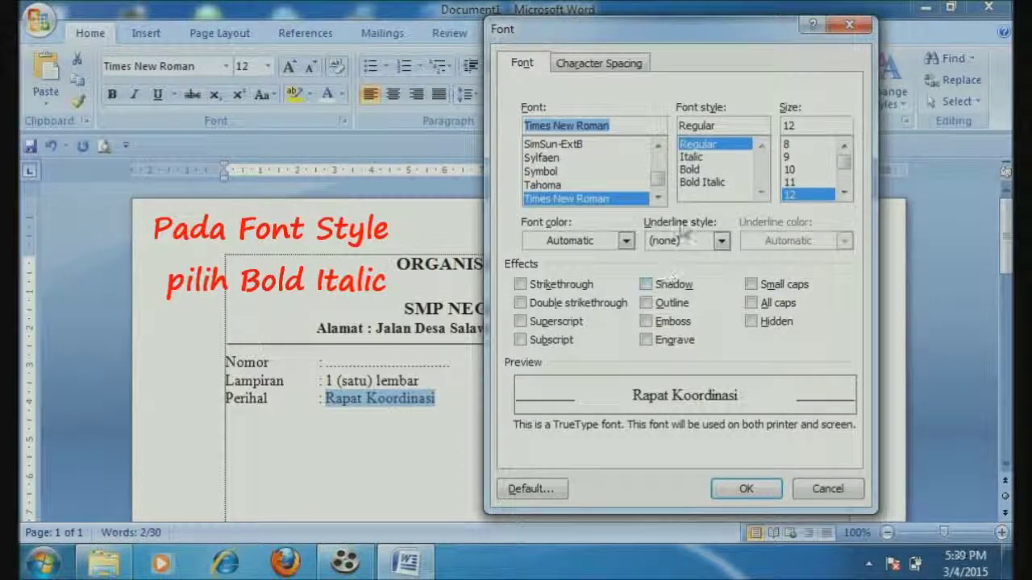
click(698, 183)
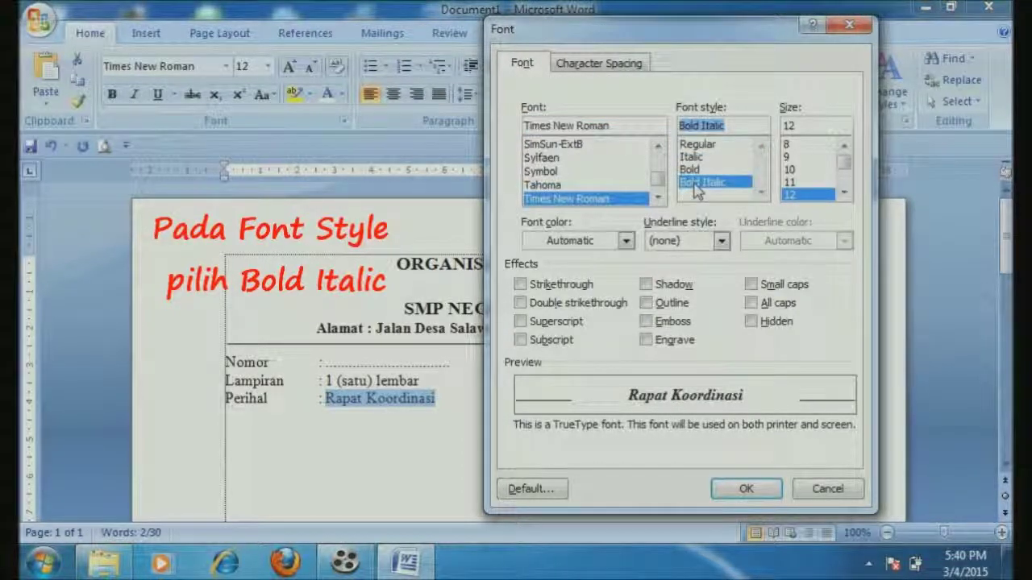
click(717, 240)
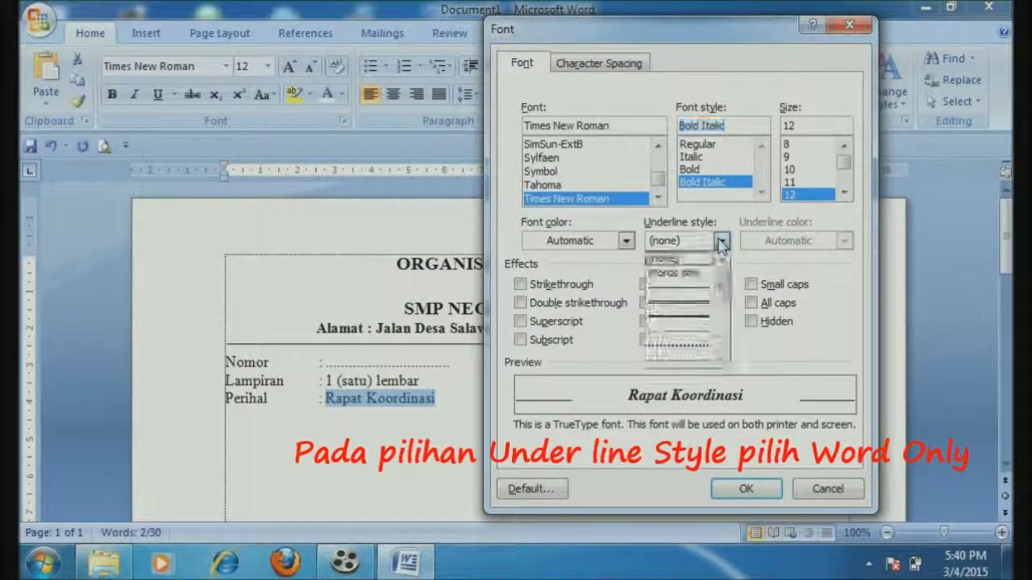
click(704, 275)
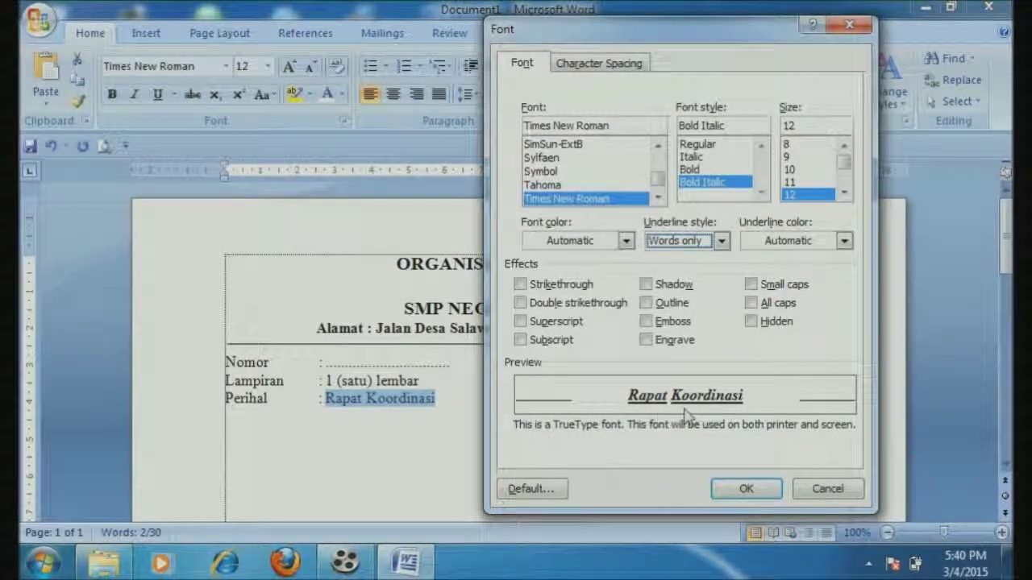
click(747, 486)
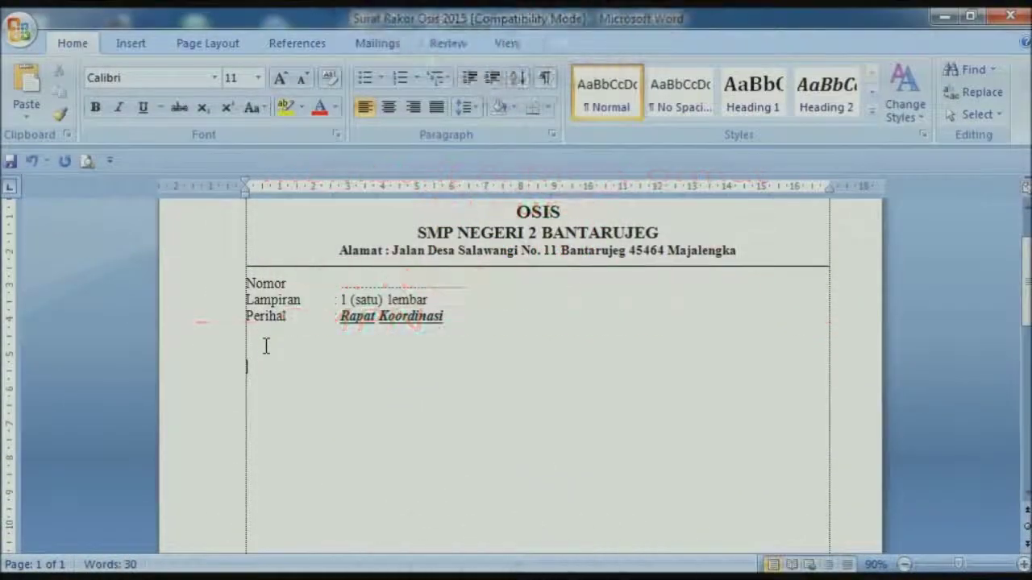
Type the 'Dengan hormat,' greeting and the invitation paragraph about Pemilu Raya Osis SMPN 2 Bantarujeg
text(denga)
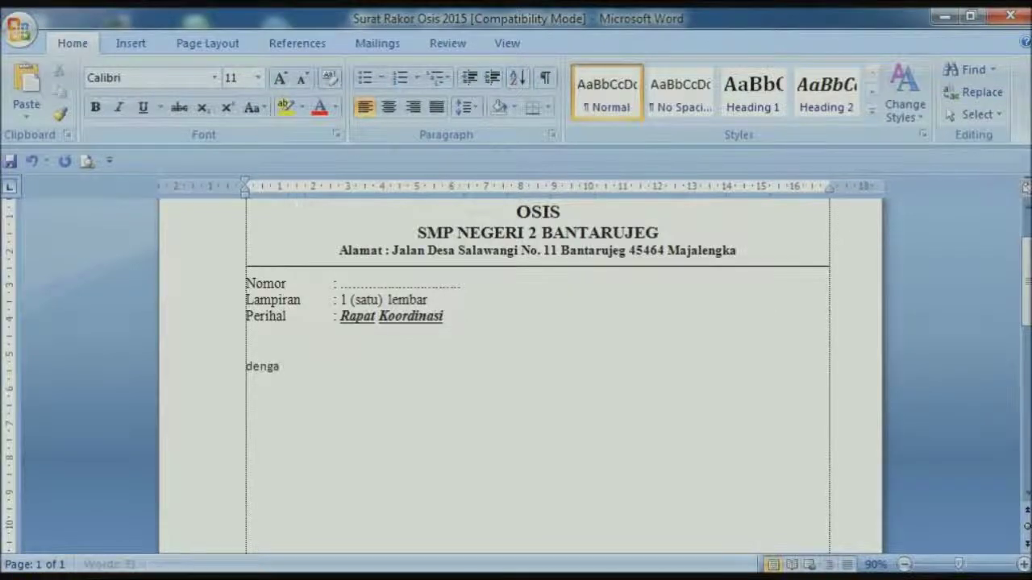
text(n ho)
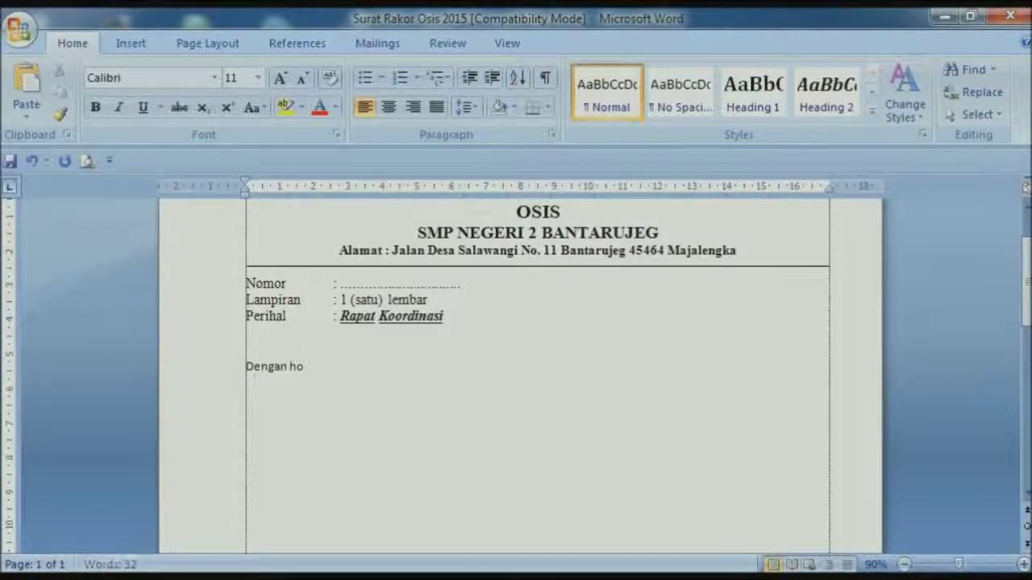
text(,)
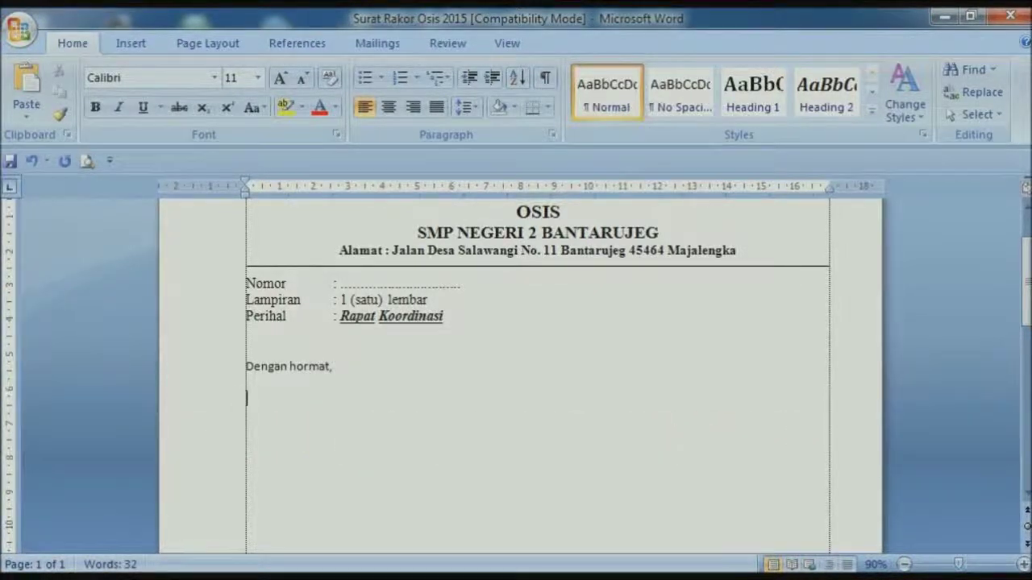
text(Sehubungan akan segera dilaksanakannya Penilu Raya Osis SMPN 2 Bantarujeg untuk periode 2015 – 2016, dengan ini kami mengundang Saudara ( I ) untuk hadir pada)
key(Return)
text(Hari, Tanggal)
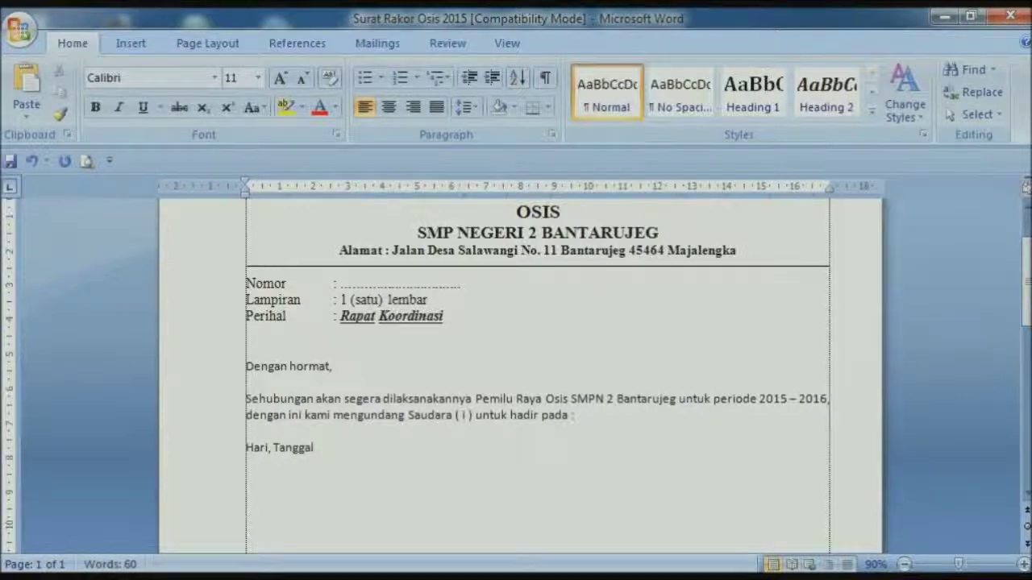
Fill in Hari/Tanggal, Waktu, Tempat 'Aula Kampus SMPN 2 Bantarujeg' and Agenda Acara lines with tab-aligned colons
key(Tab)
key(Tab)
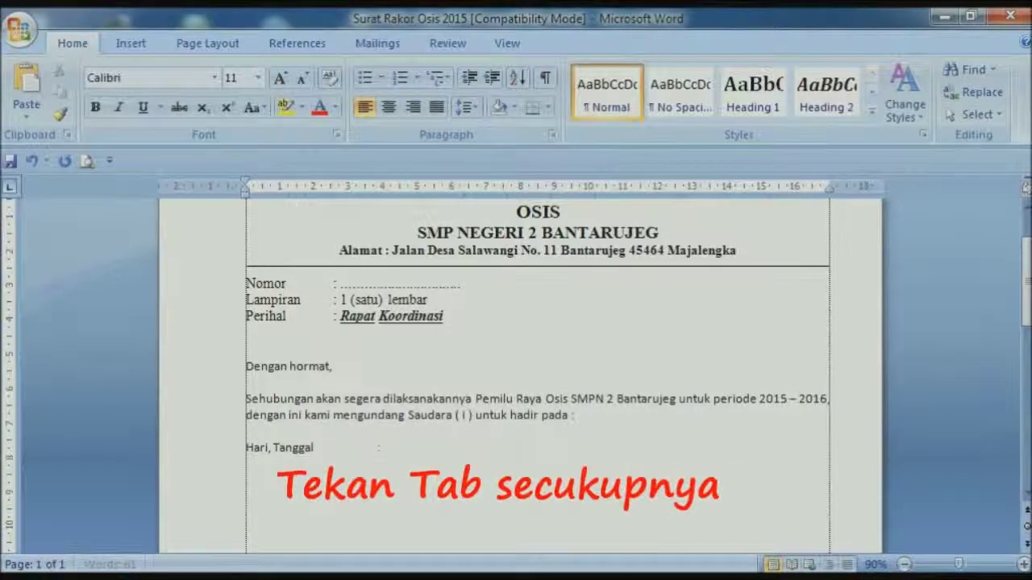
key(ctrl+v)
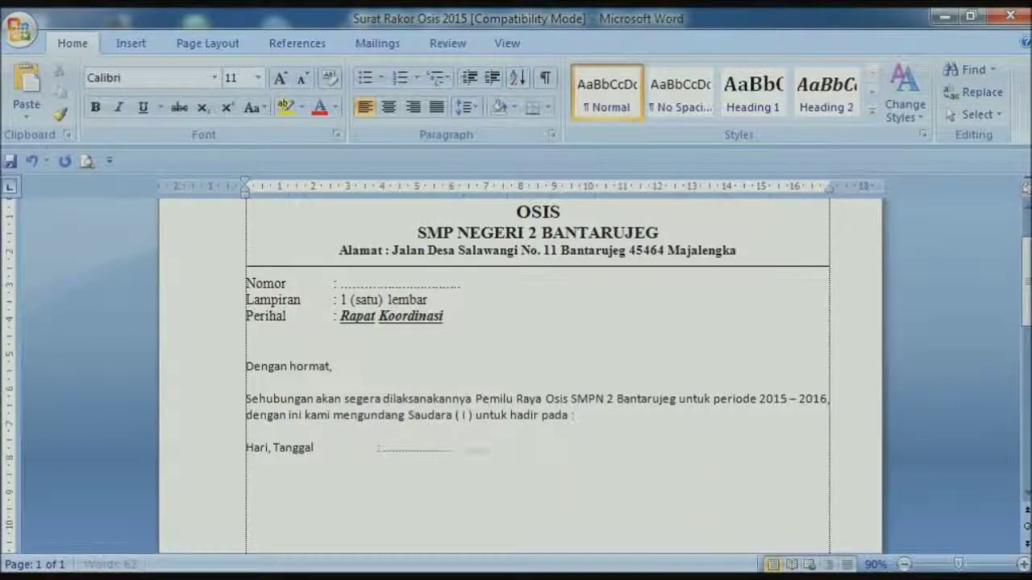
key(Return)
text(Waktu)
text(Tempat)
key(Tab)
key(Tab)
key(Tab)
text(: Aula Kampus SMPN 2 Bantarujeg)
key(Return)
text(Agenda Acara)
key(Tab)
key(Tab)
text(: Pembentukan Panitia)
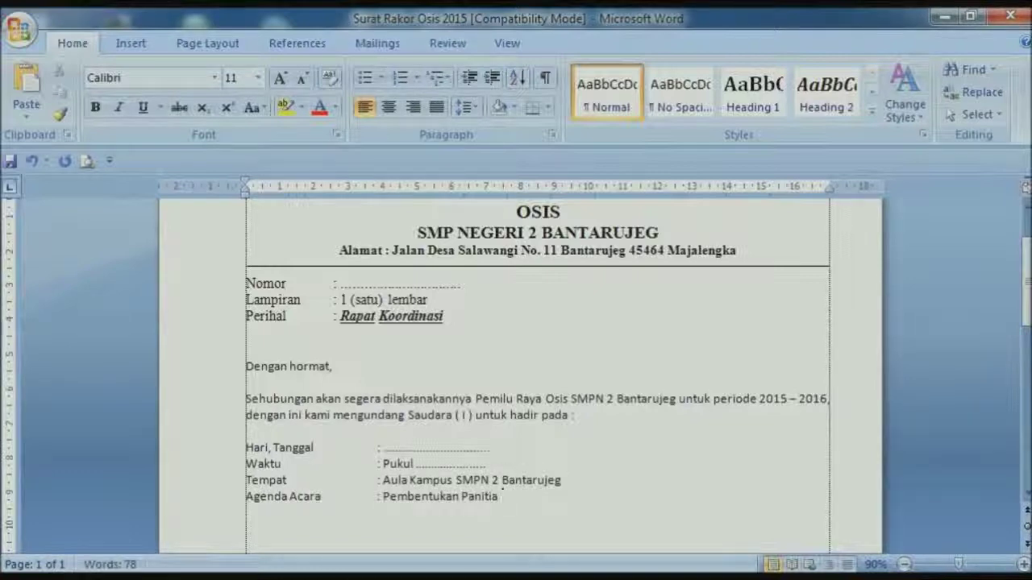
text(milu Raya periode 2015 - 2016)
After a blank line, type the closing paragraph beginning 'Dikarenakan pentingnya acara, kehadiran Saudara (i)'
key(Return)
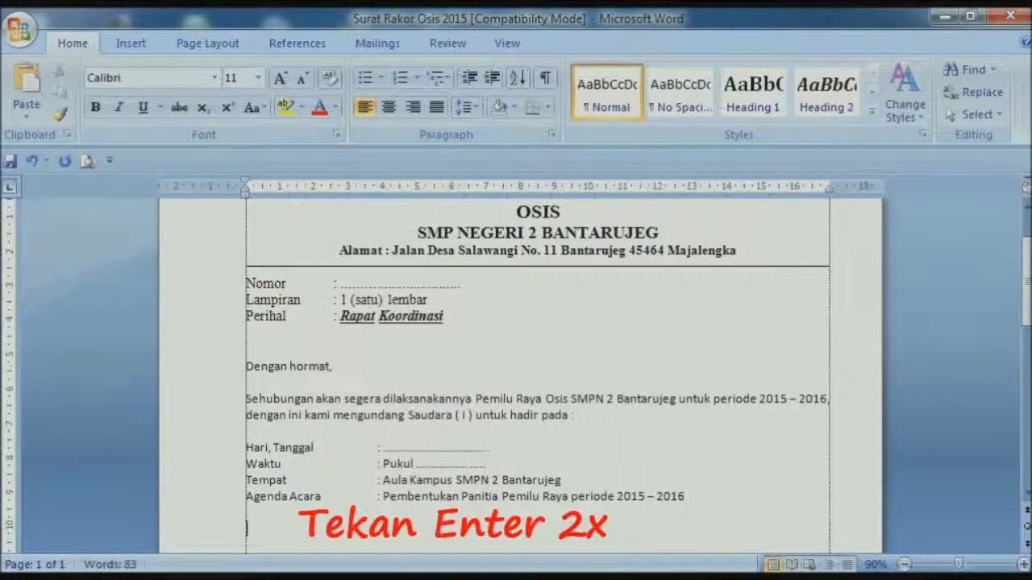
key(Return)
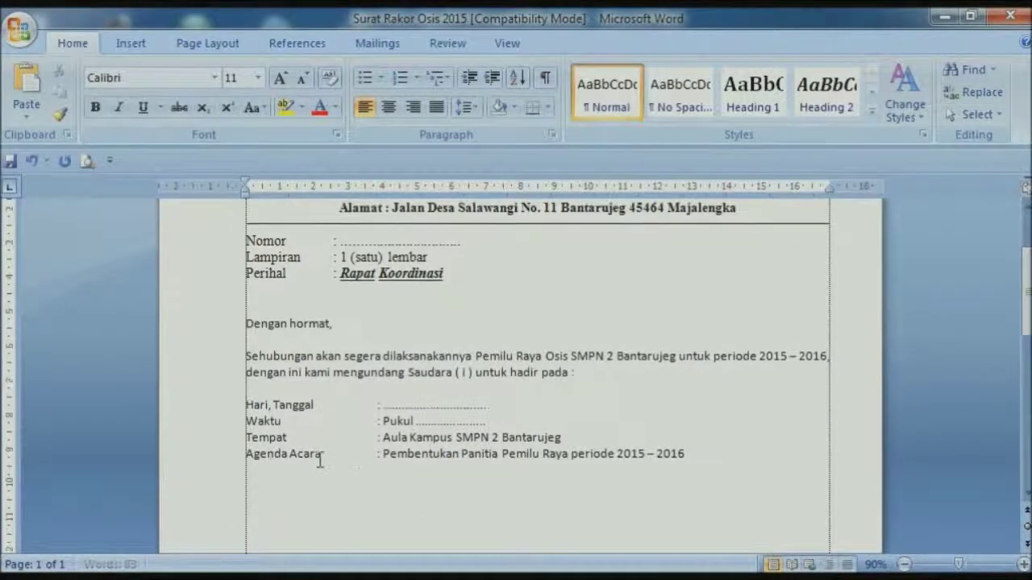
text(Dikarenakan pentingnya acara, kehadi)
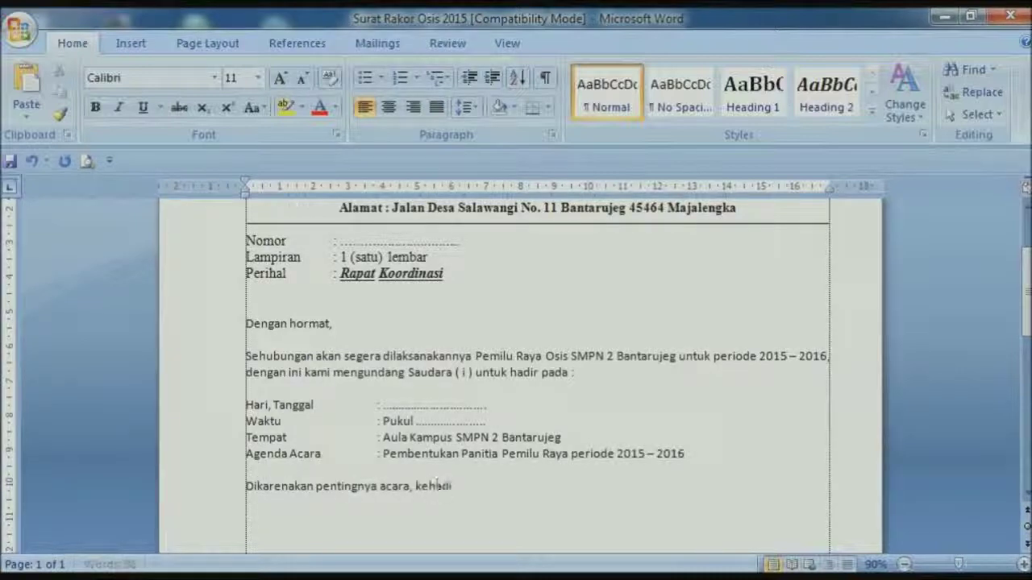
text(ran Saudara ( i ) tepat pada waktunya, sangat kam)
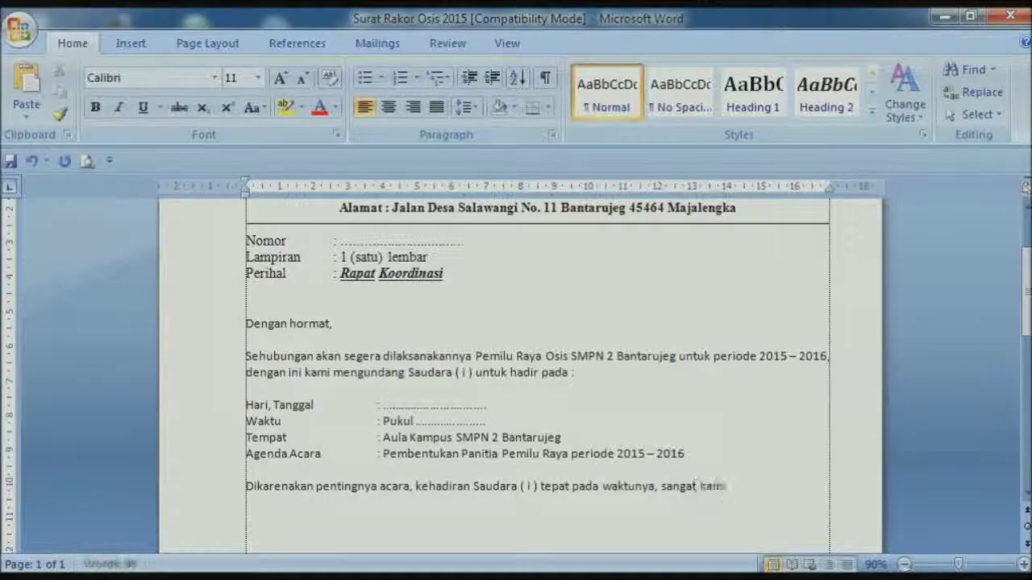
text(i harapkan. Atas perhatian dan kehadirannya, kami ucapkan terima kasi)
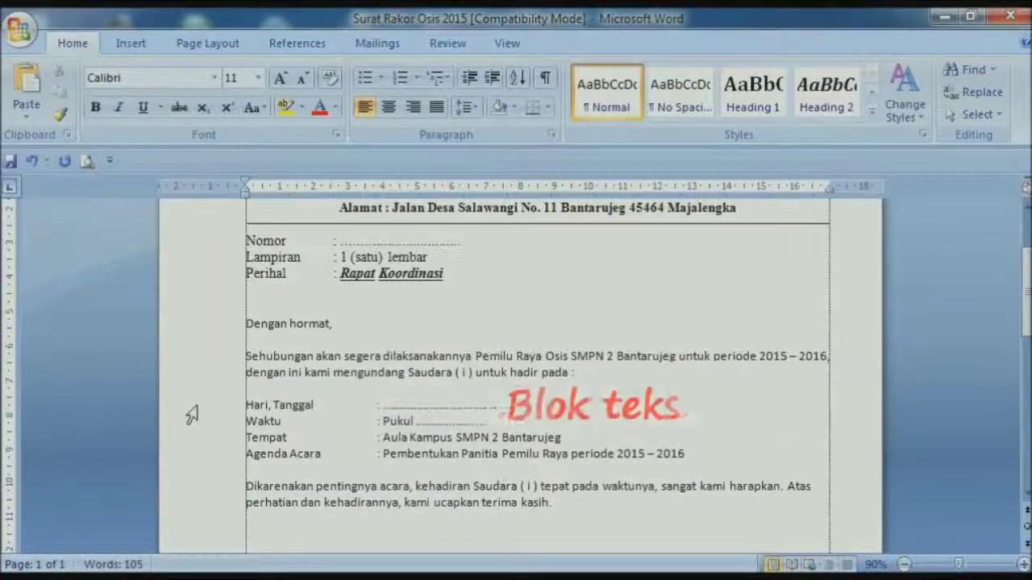
text(h.)
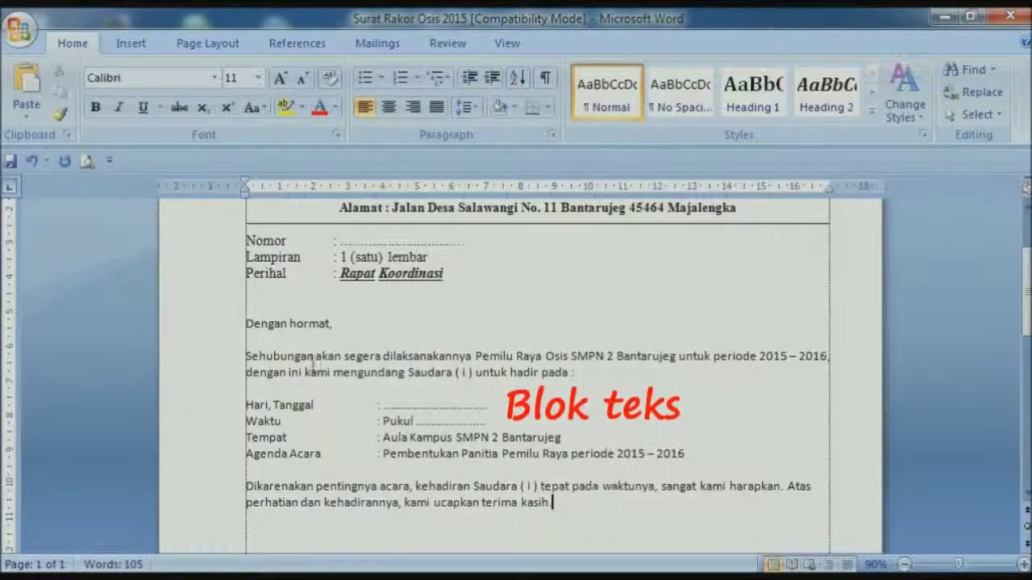
Justify the letter body in Times New Roman 12 and delete the extra tab on the Tempat line
drag(221, 329, 254, 520)
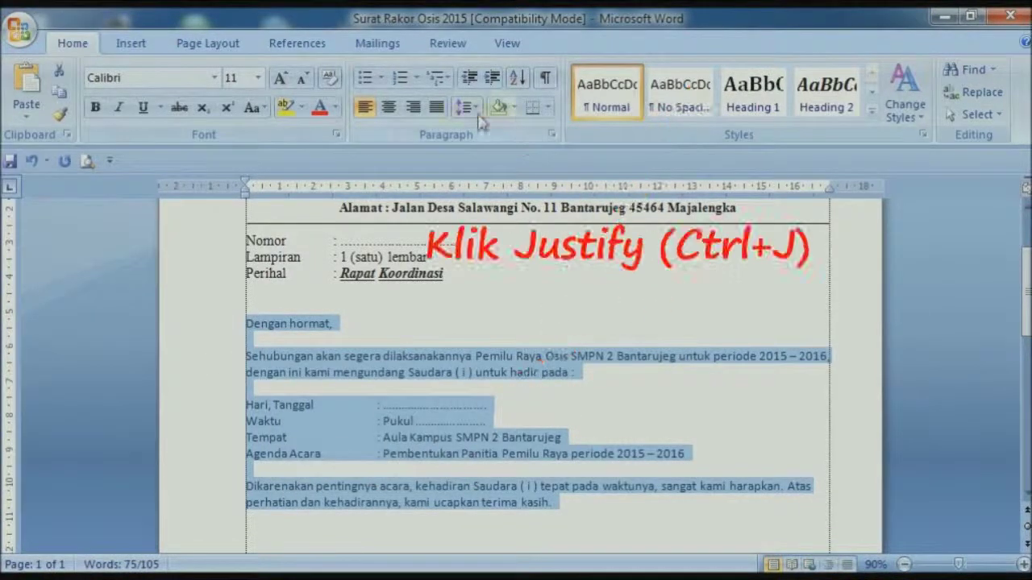
click(439, 117)
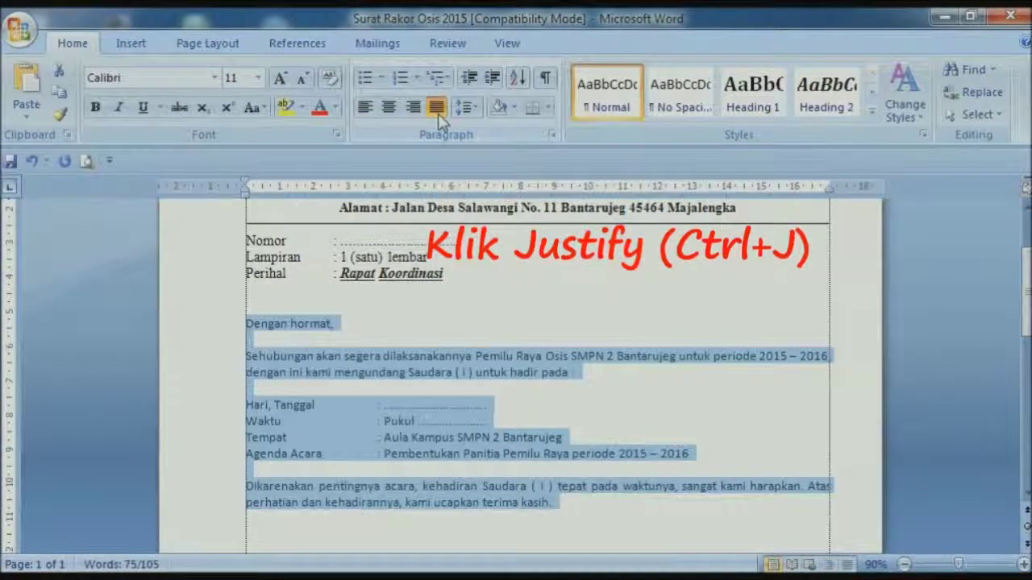
click(214, 78)
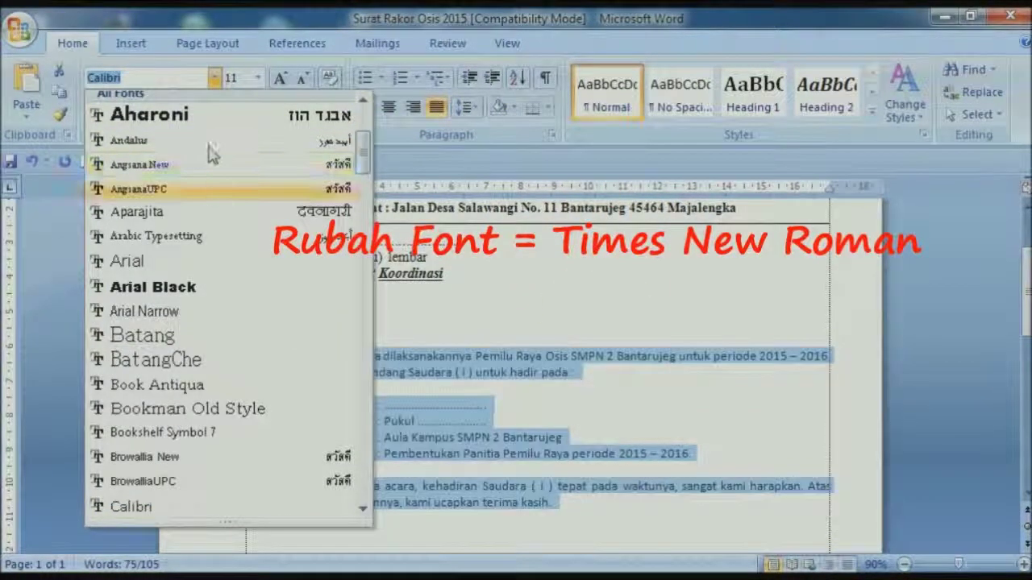
drag(362, 149, 363, 121)
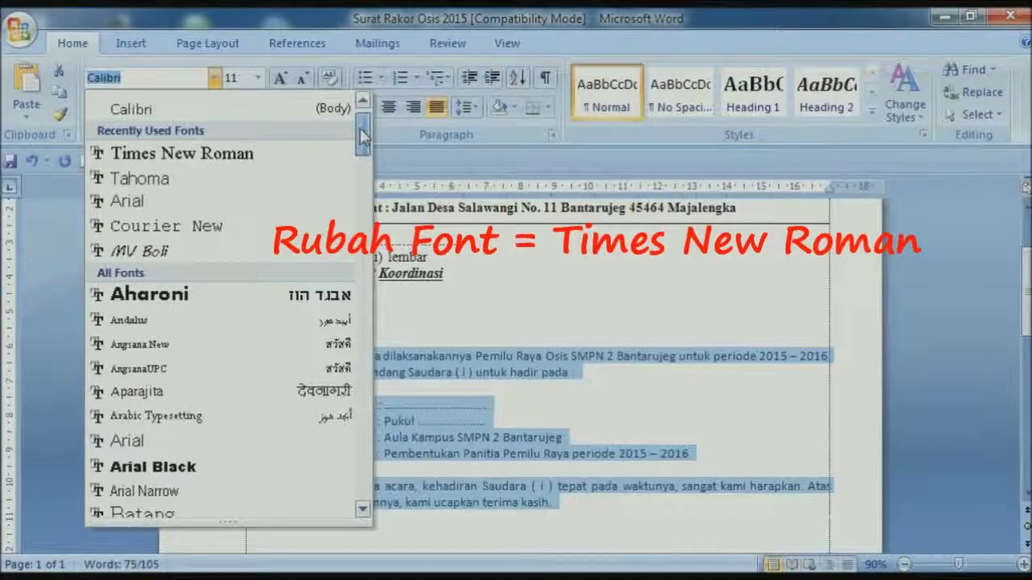
click(282, 154)
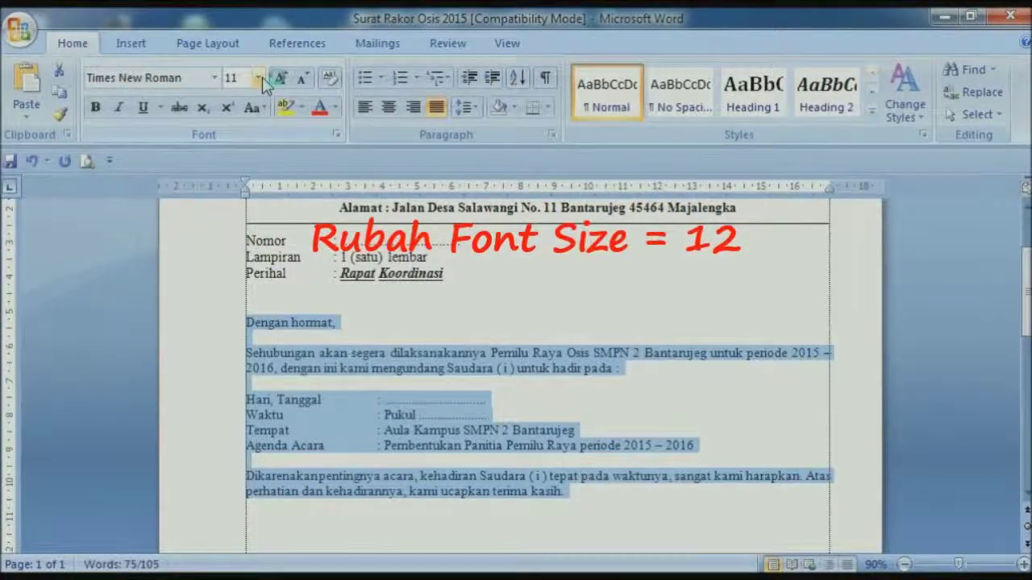
click(257, 77)
click(233, 169)
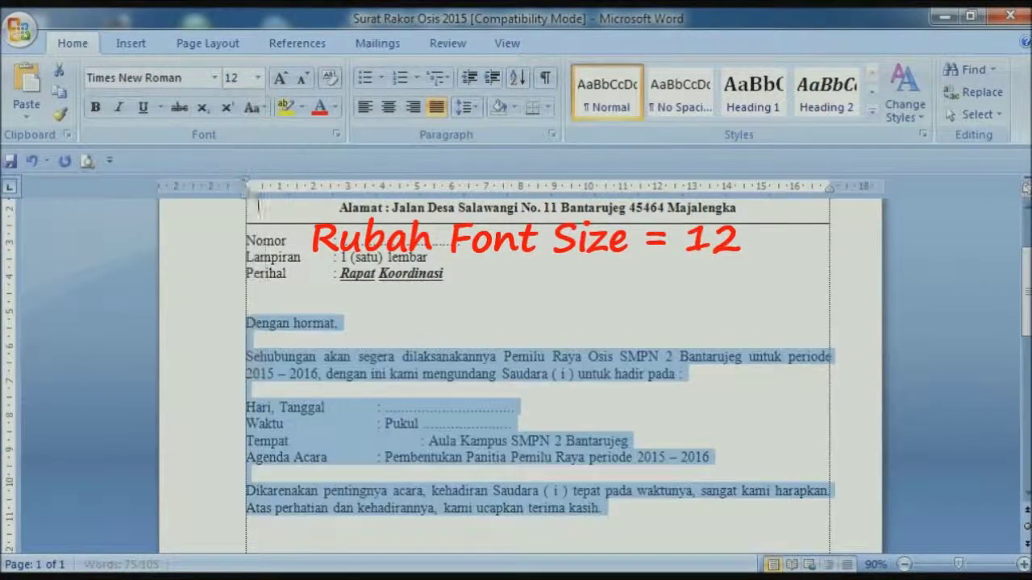
click(378, 441)
key(Delete)
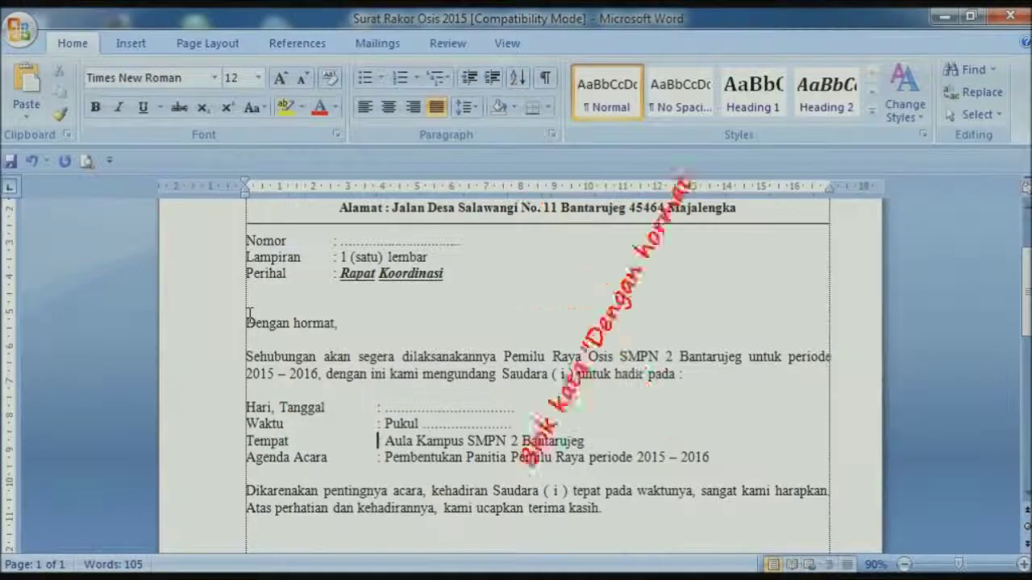
Make the 'Dengan hormat,' greeting bold italic
click(216, 330)
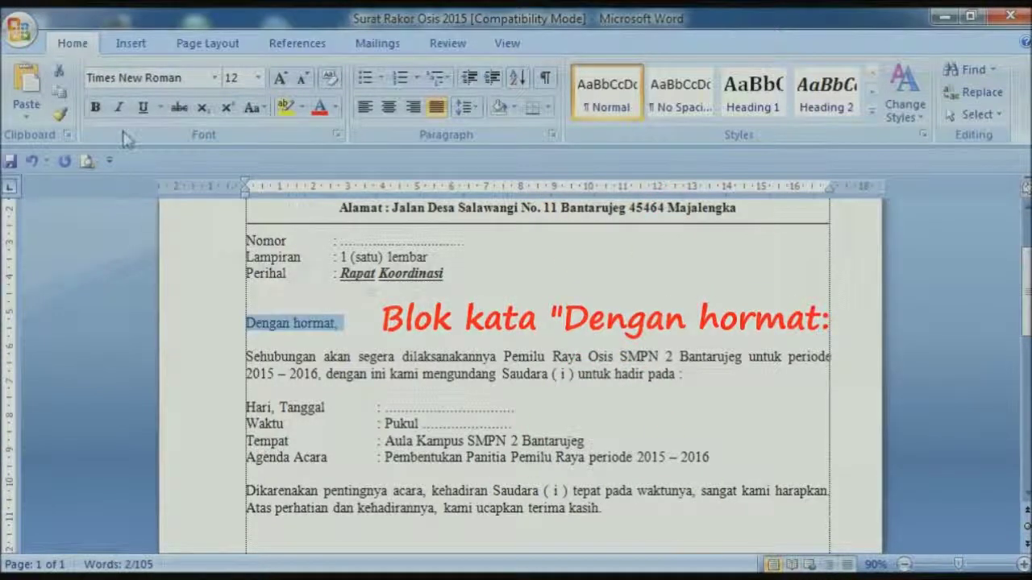
click(96, 108)
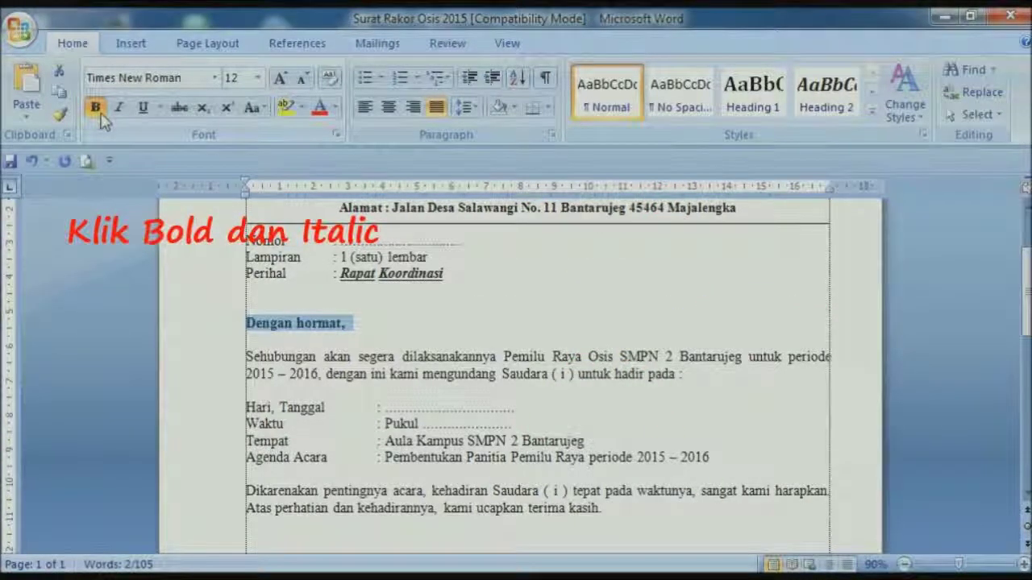
click(117, 111)
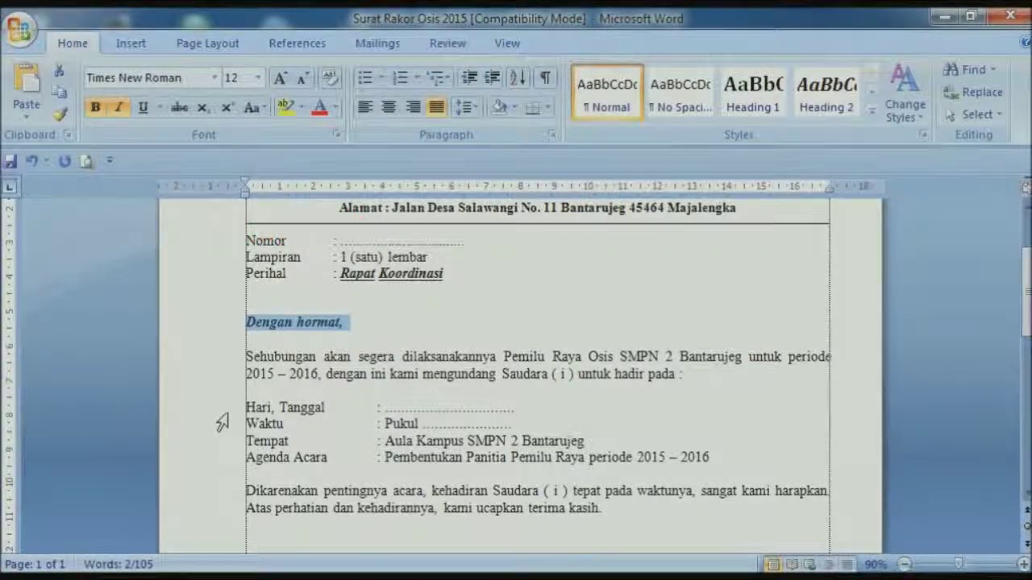
Bold and indent the four event-detail lines, re-aligning the Tempat colon with a tab
drag(222, 412, 238, 470)
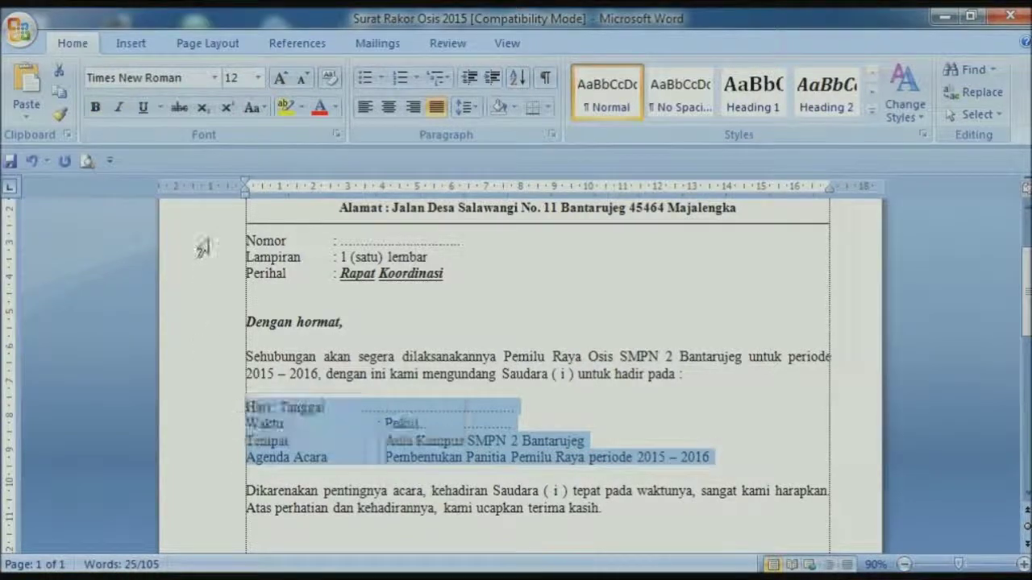
click(95, 107)
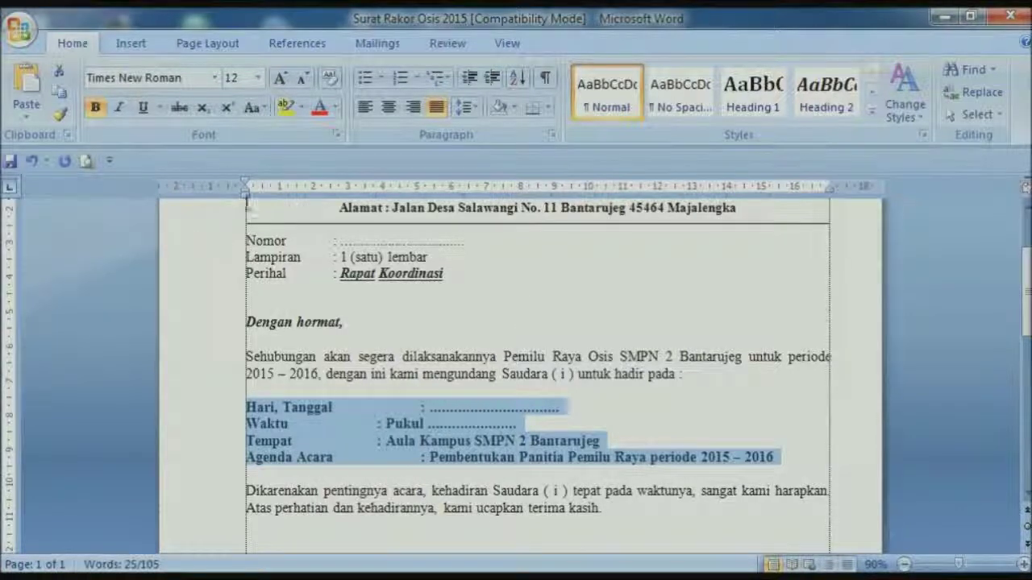
drag(245, 192, 280, 192)
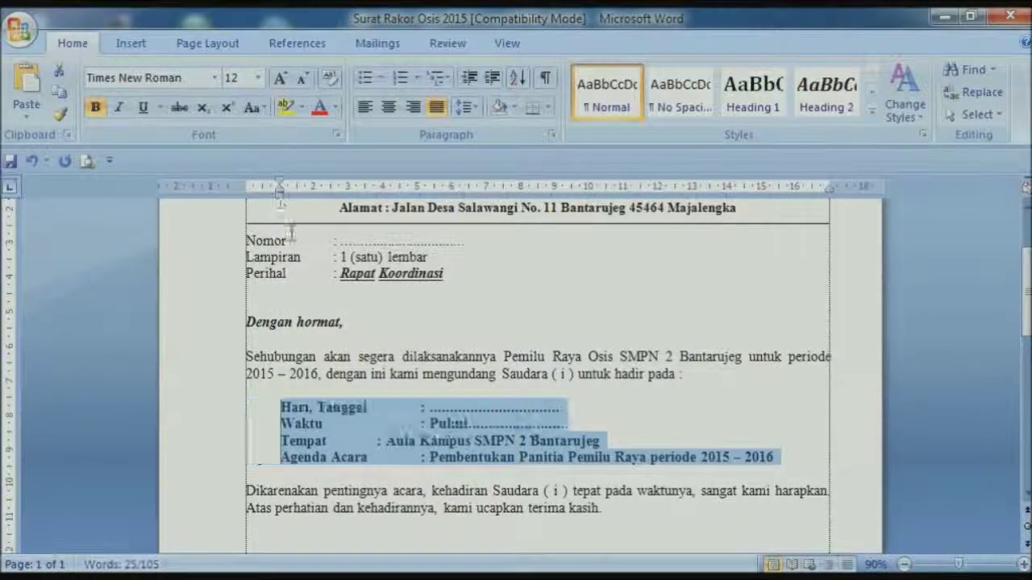
click(377, 443)
key(Tab)
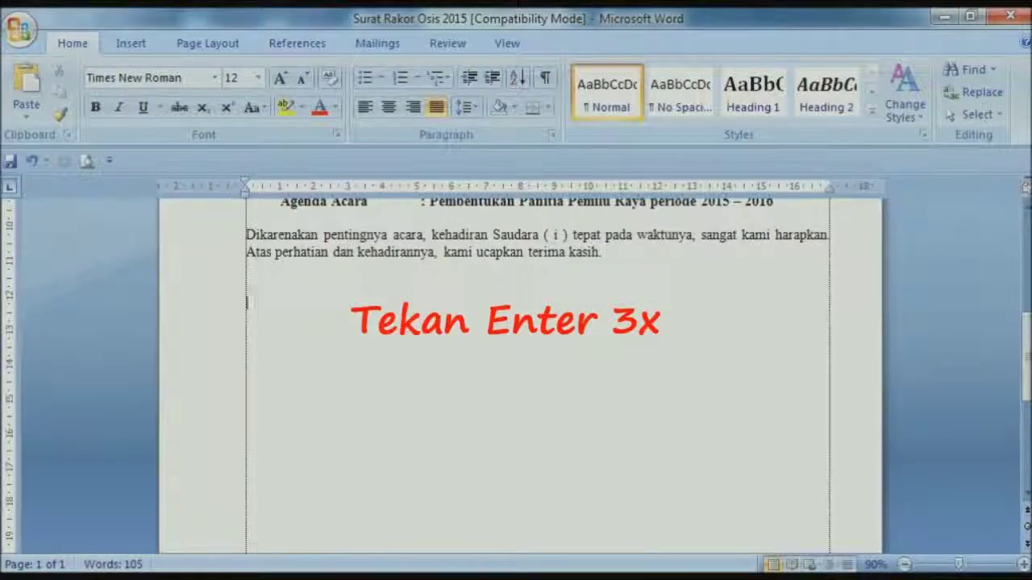
Type the place line 'Bantarujeg, ..........................' with a dotted blank for the date
text(Bantarujeg,)
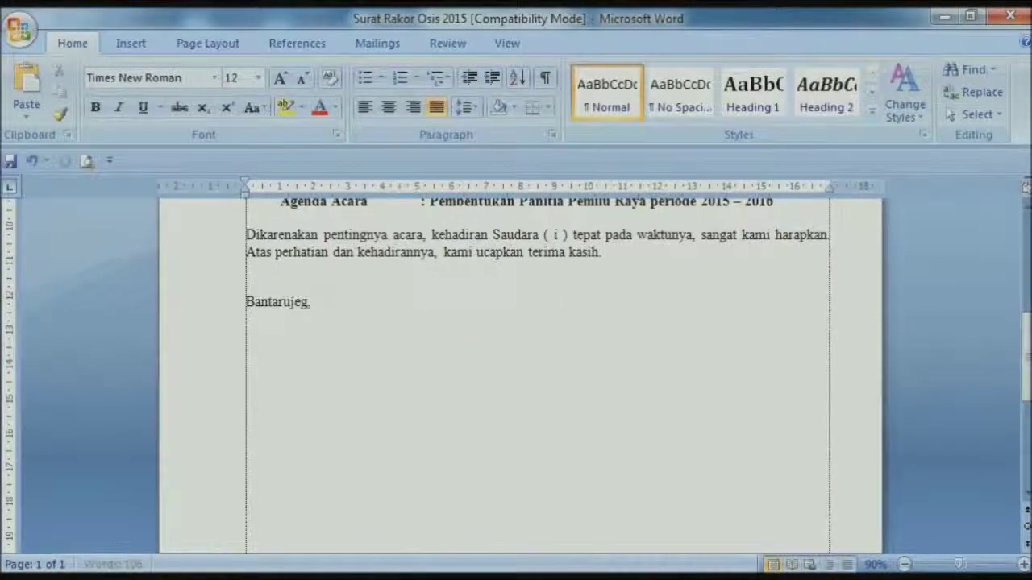
text( ..........................)
key(Return)
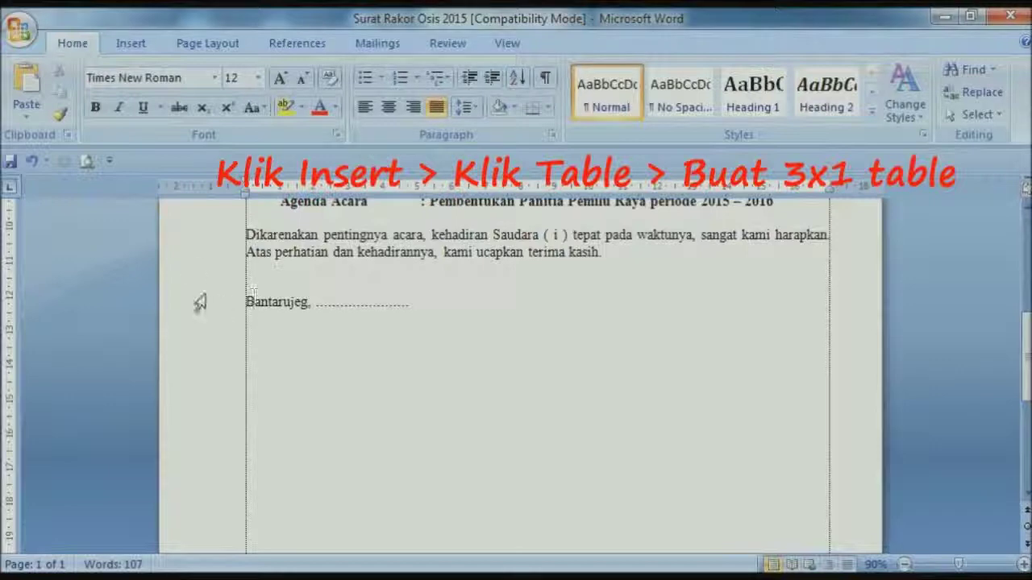
click(130, 45)
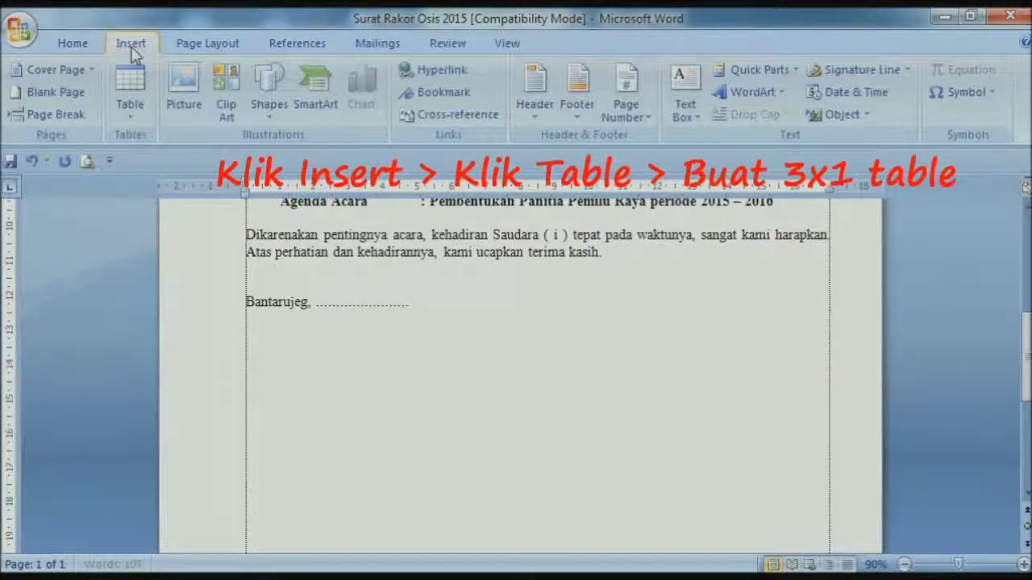
Insert a 3x1 table and write the Ketua Osis block with a dotted signature line in the first cell
click(131, 105)
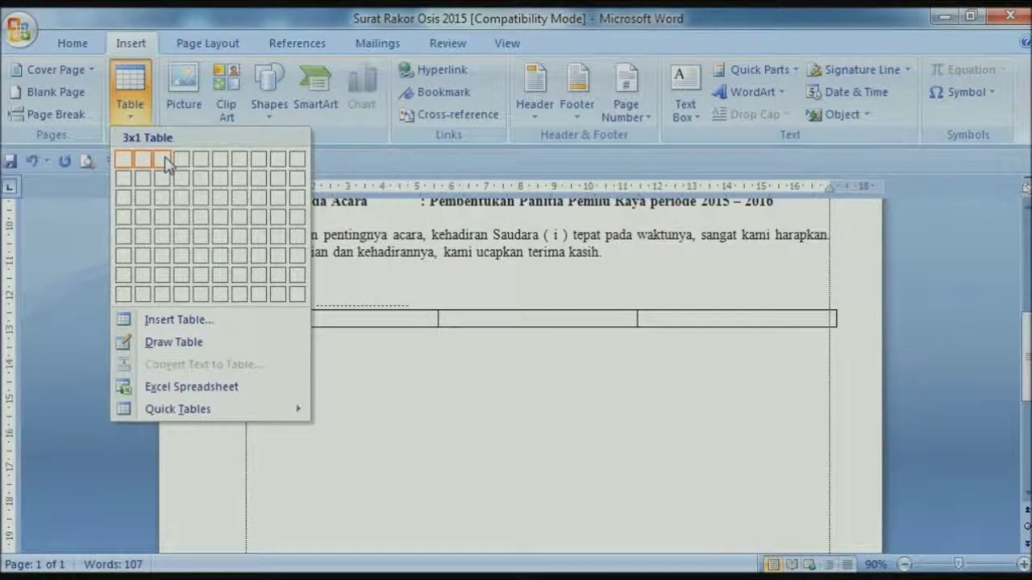
click(164, 160)
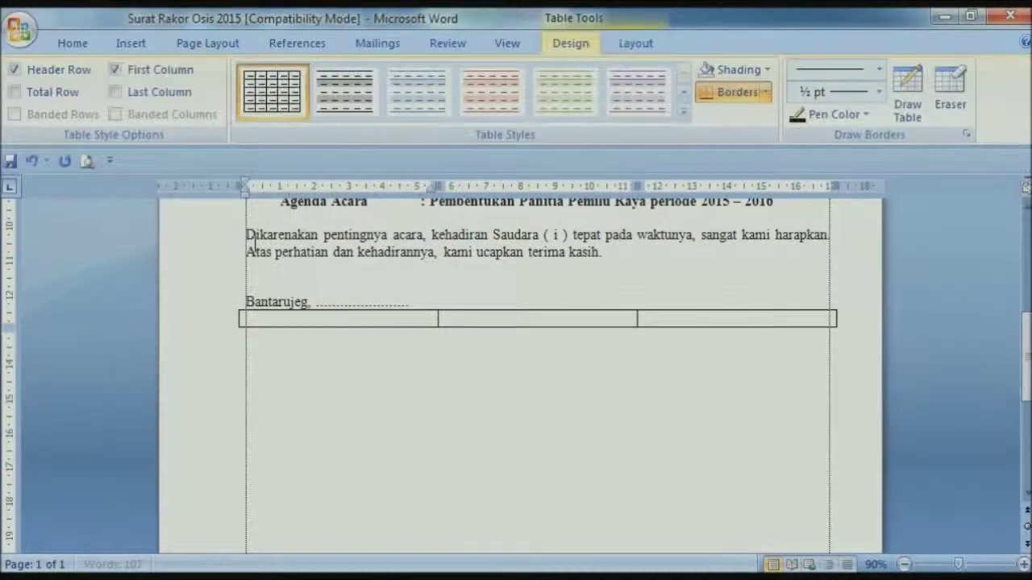
mouse_move(326, 321)
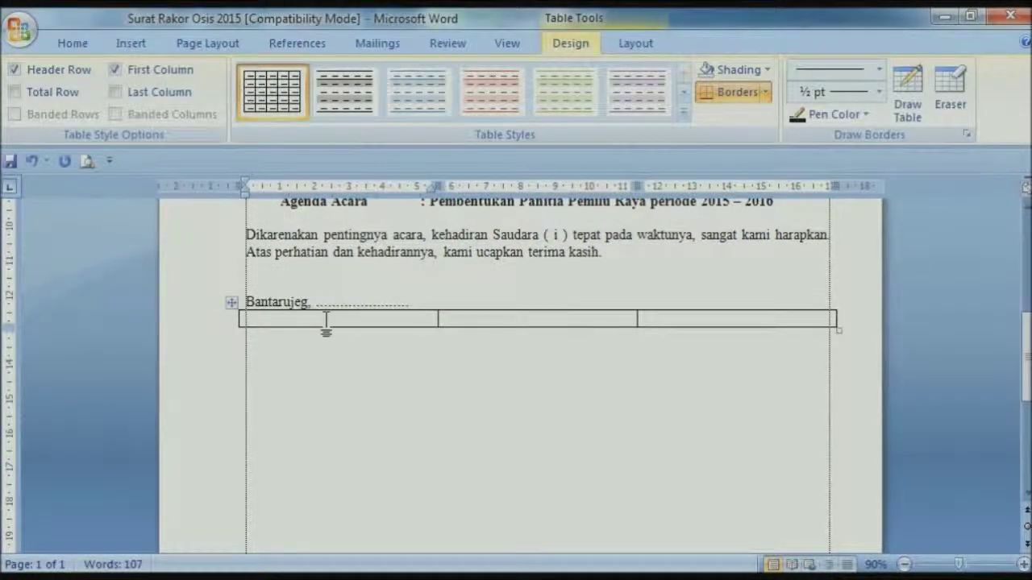
text(kea Osis)
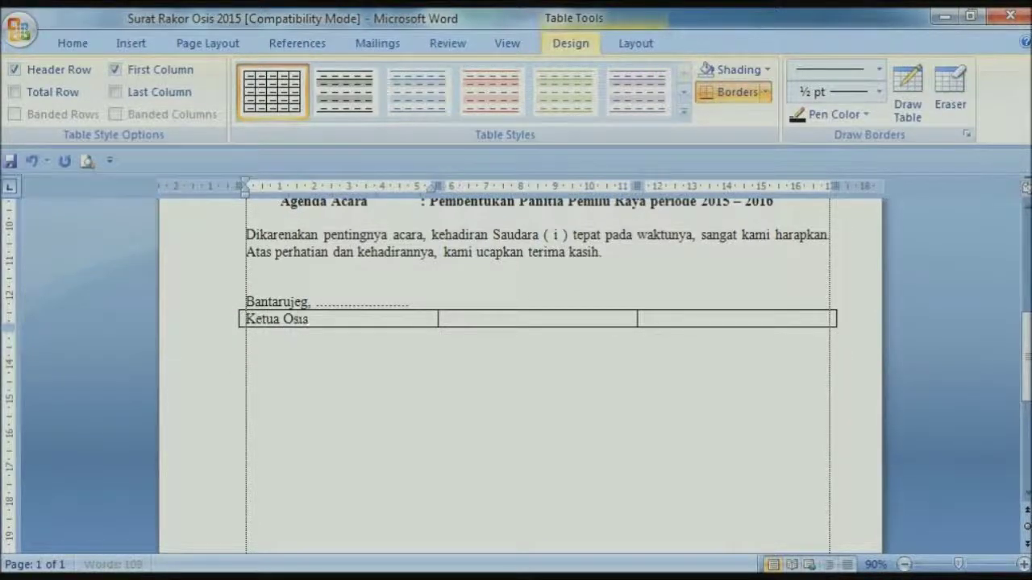
text(,)
key(Return)
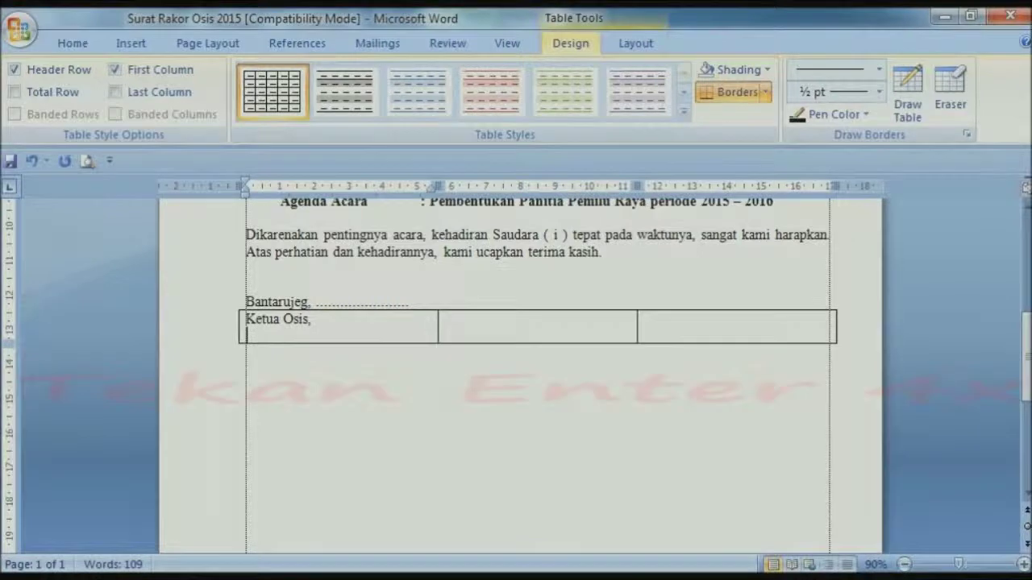
key(Return)
key(Return)
key(Return)
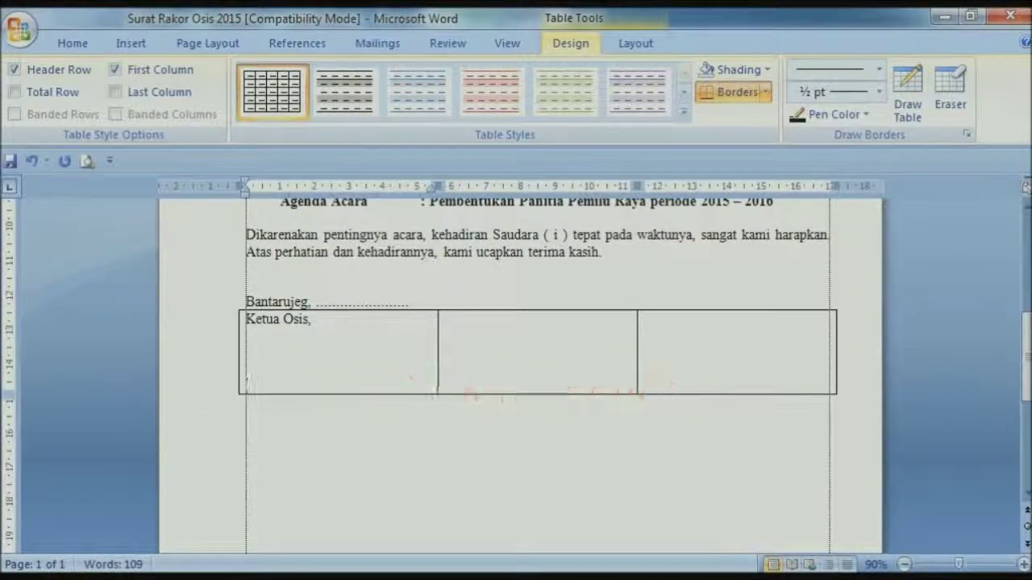
text(..............................)
key(Return)
Write the Sekretaris block with a dotted signature line and NIS in the third cell
text(NIS)
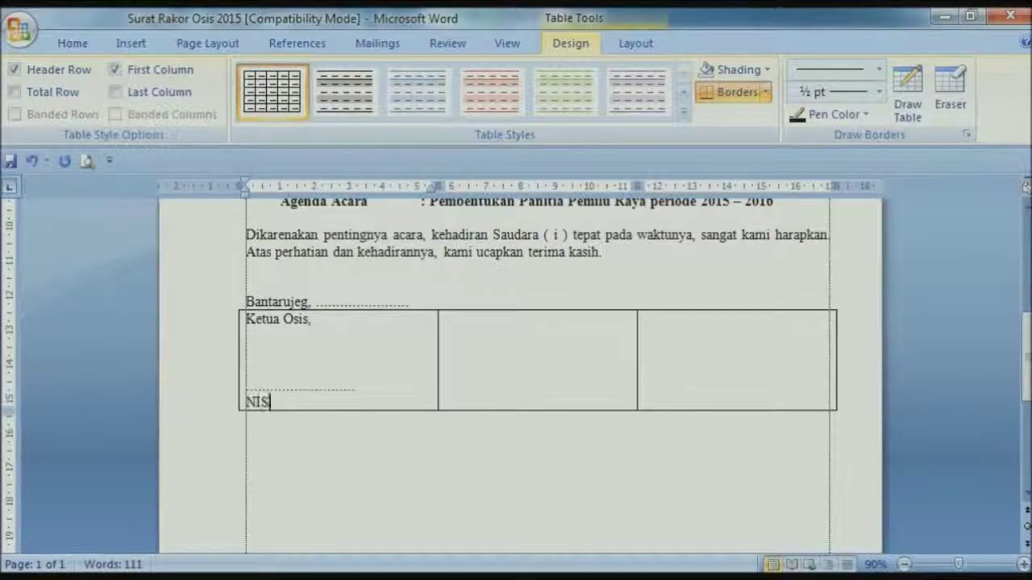
text(sekreta)
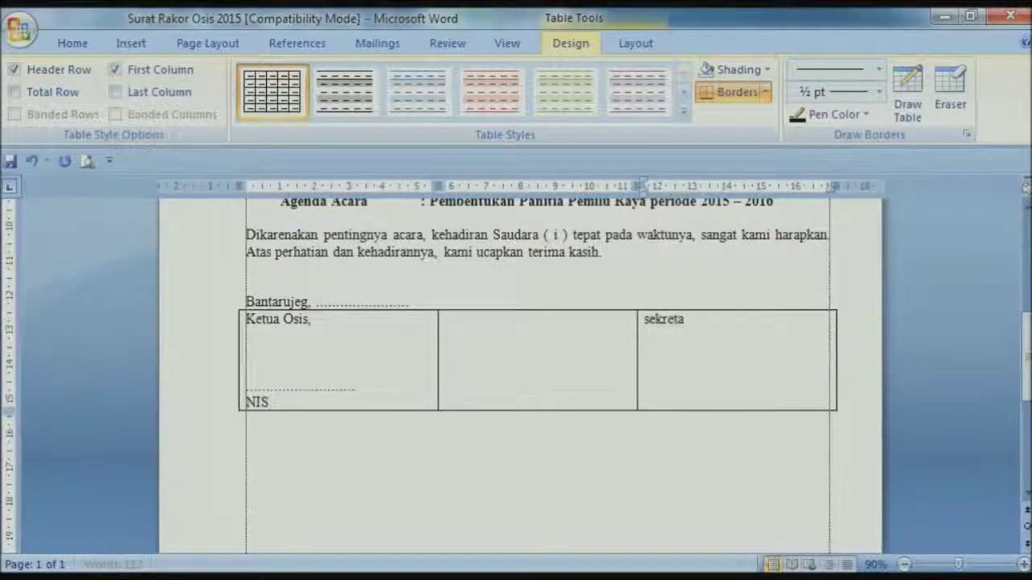
text(,)
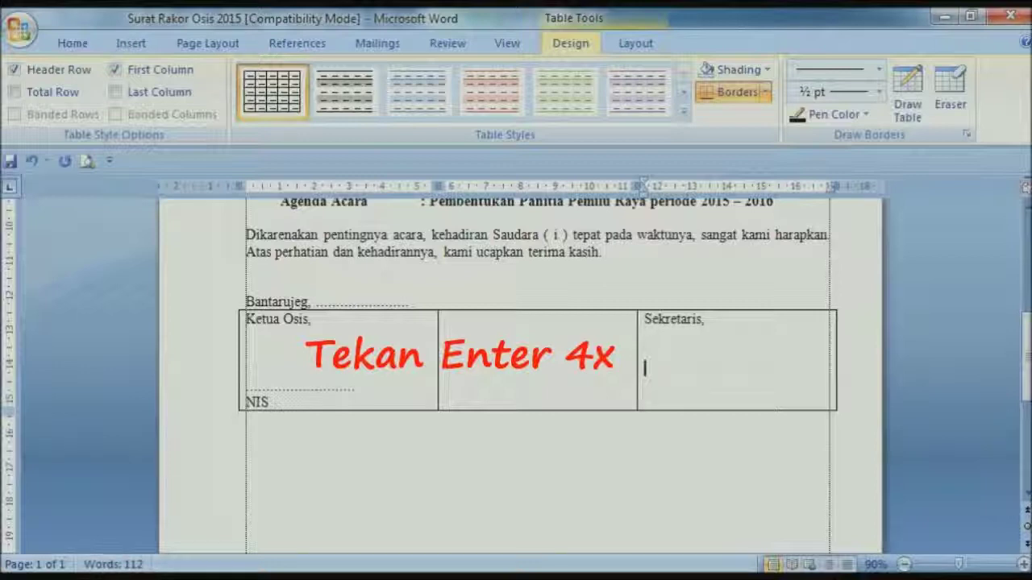
text(....................)
key(Return)
text(NIS)
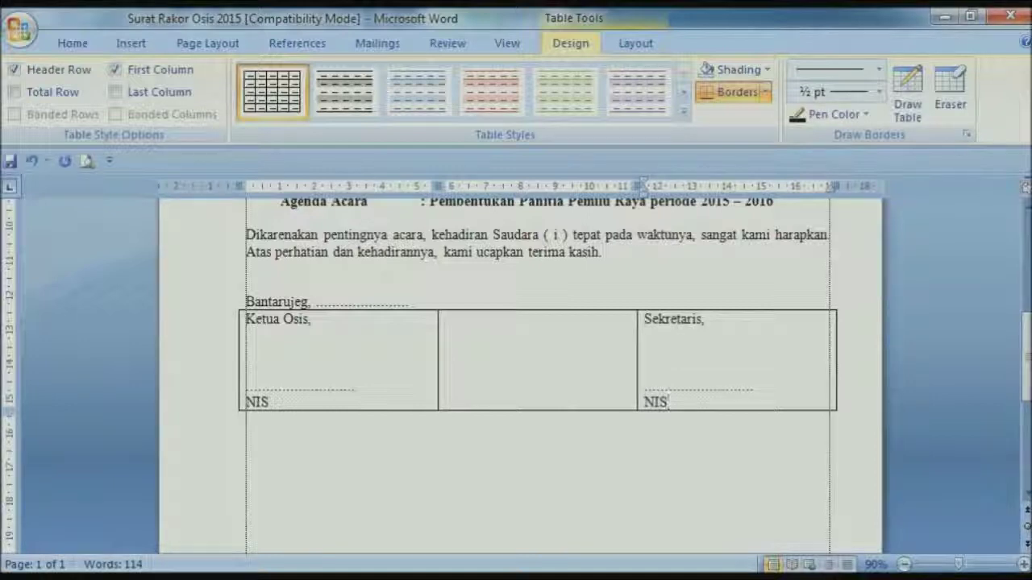
text(.)
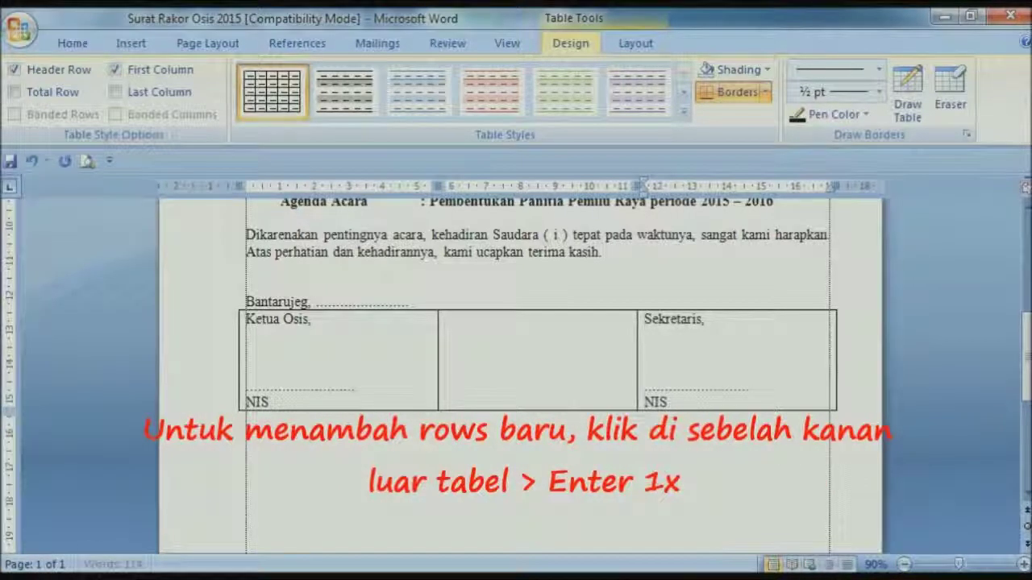
mouse_move(537, 360)
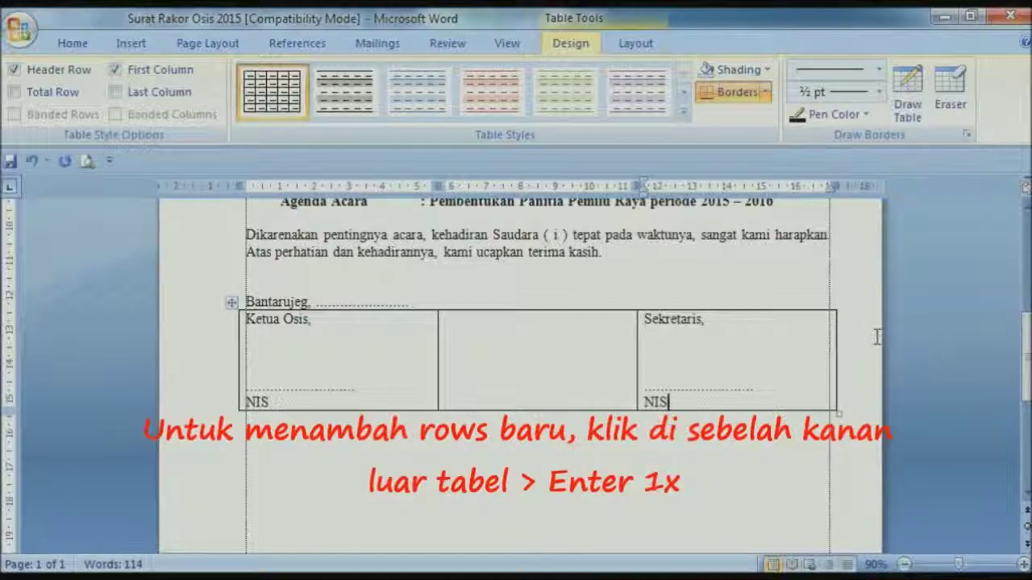
click(852, 326)
Add a second table row whose middle cell reads 'Mengetahui; PKS Kesiswaan,' with a dotted signature line and NIP
key(Return)
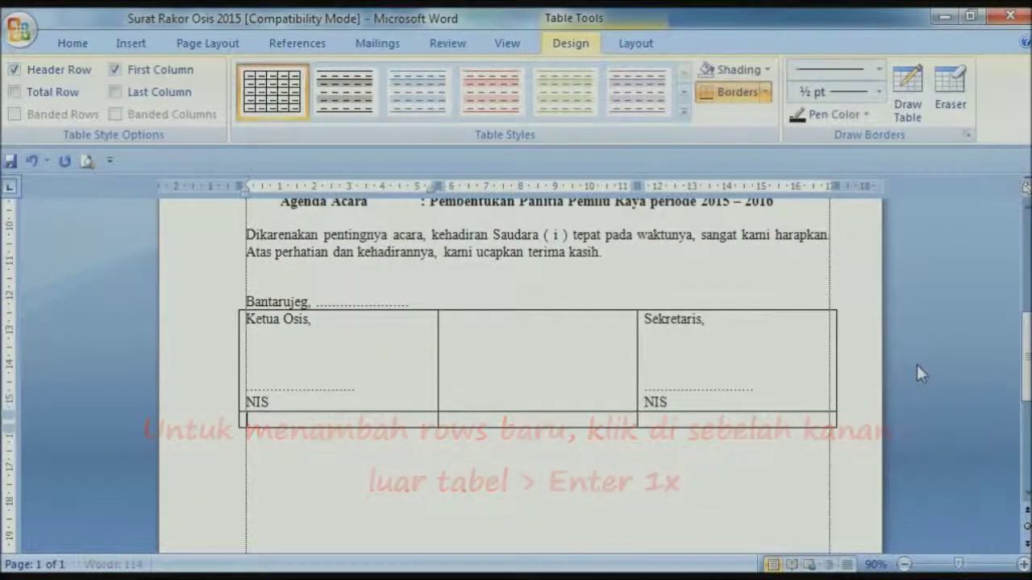
click(574, 418)
text(Mengetahui;)
key(Return)
text(PKS Kesisw)
key(Return)
key(Return)
key(Return)
text(........................)
key(Return)
text(NIP)
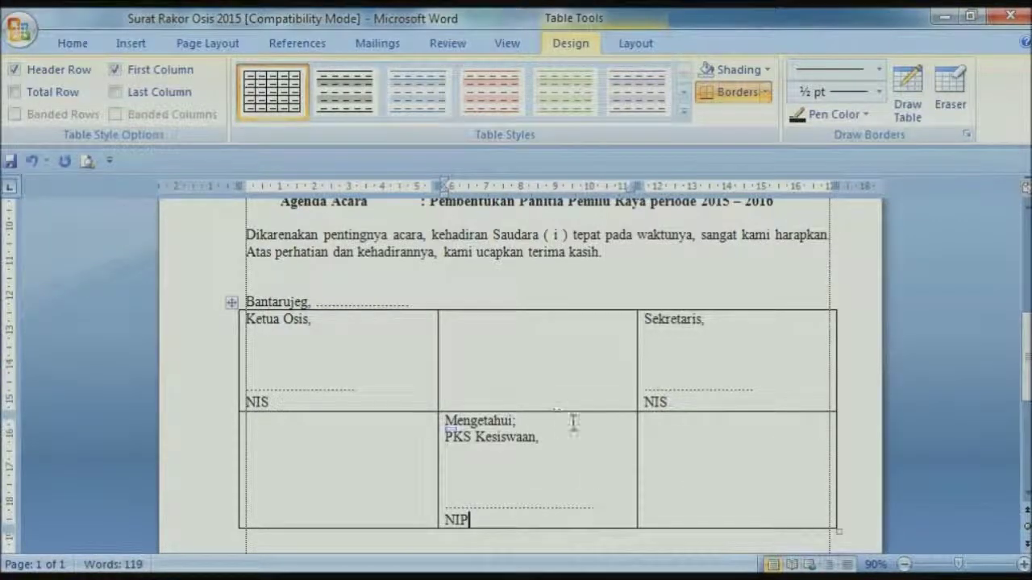
click(273, 302)
click(273, 301)
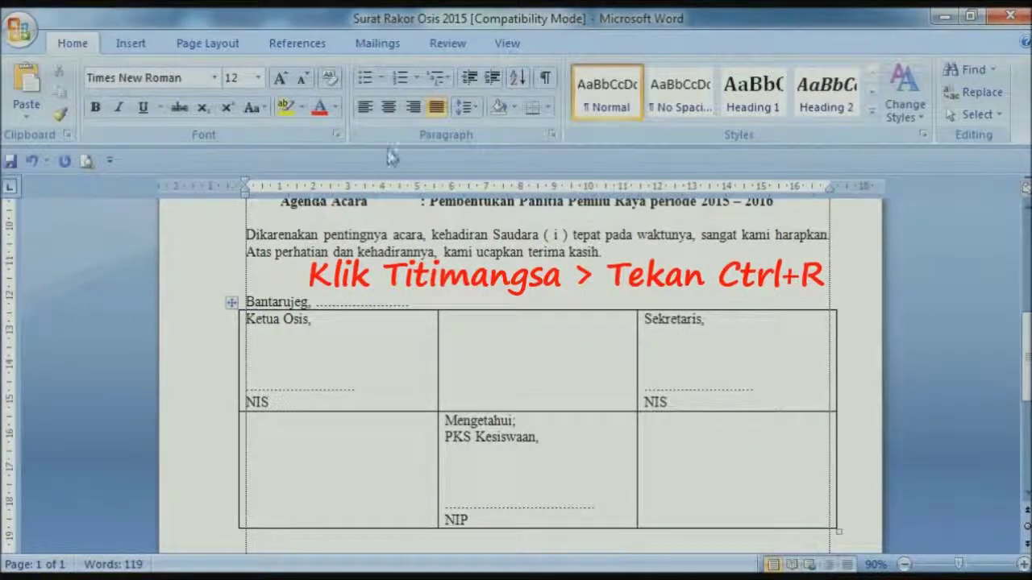
Right-align the 'Bantarujeg, ……' place-and-date line
click(417, 113)
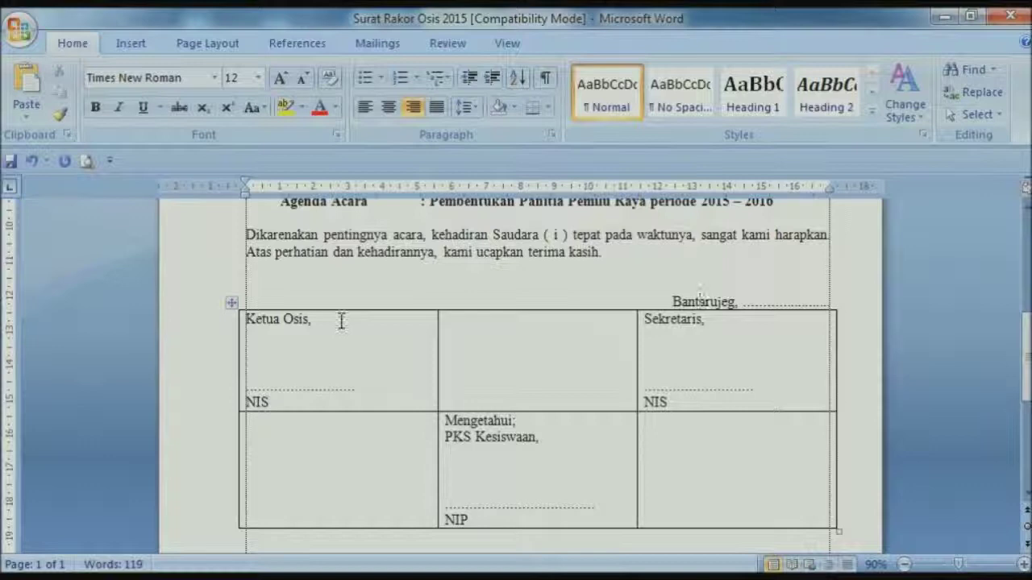
click(91, 164)
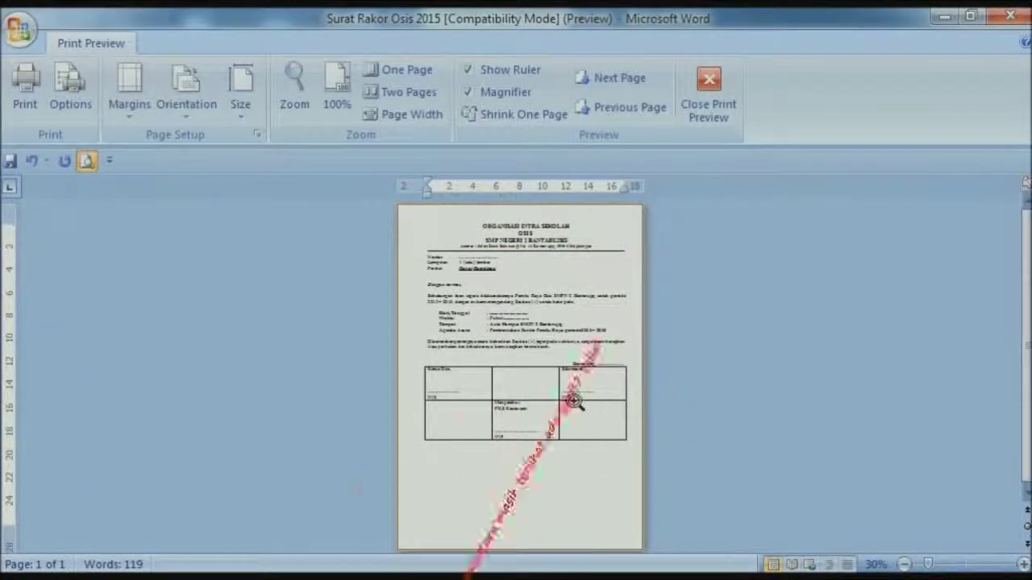
click(573, 384)
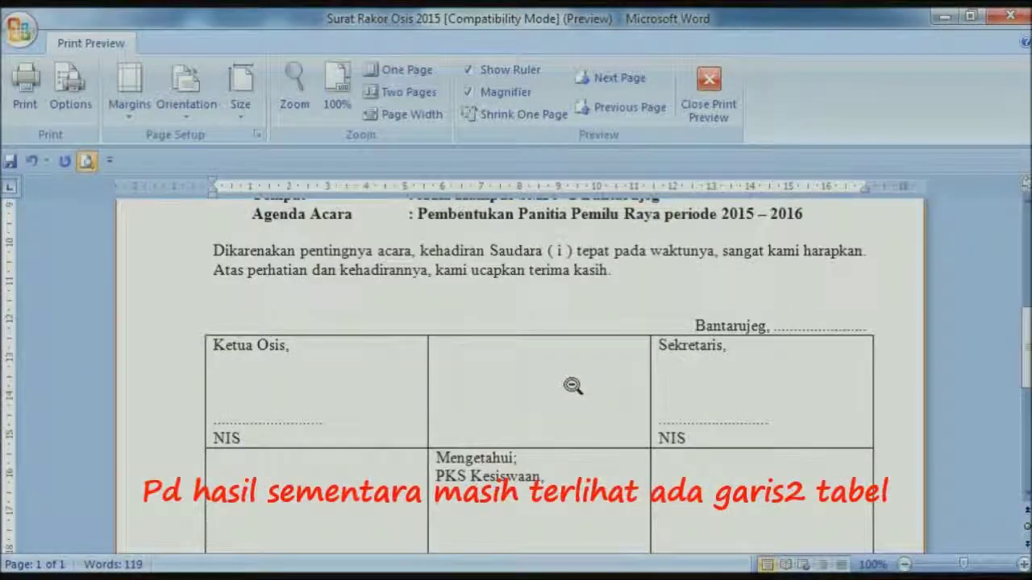
scroll(574, 384, up, 1)
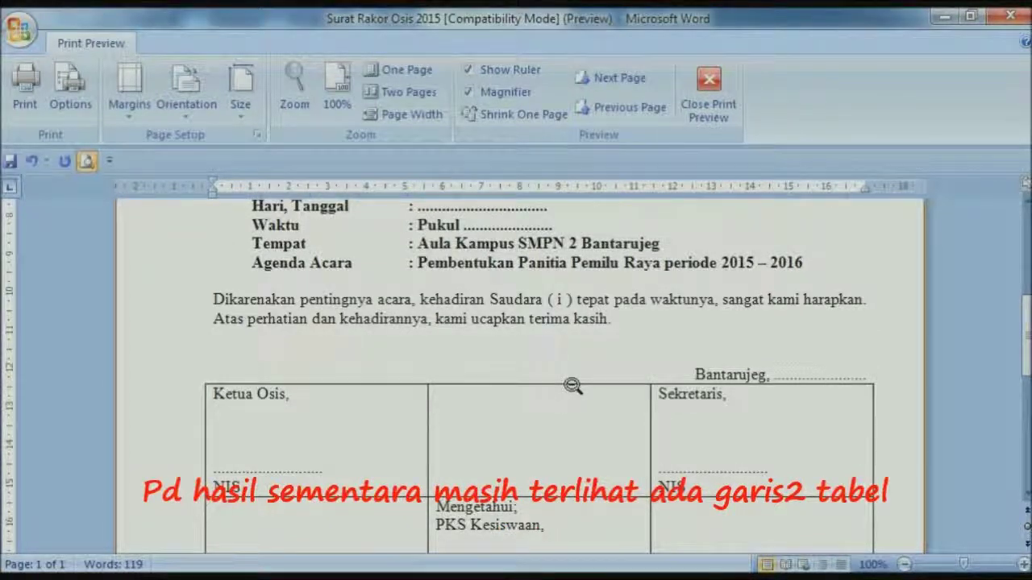
scroll(573, 385, down, 1)
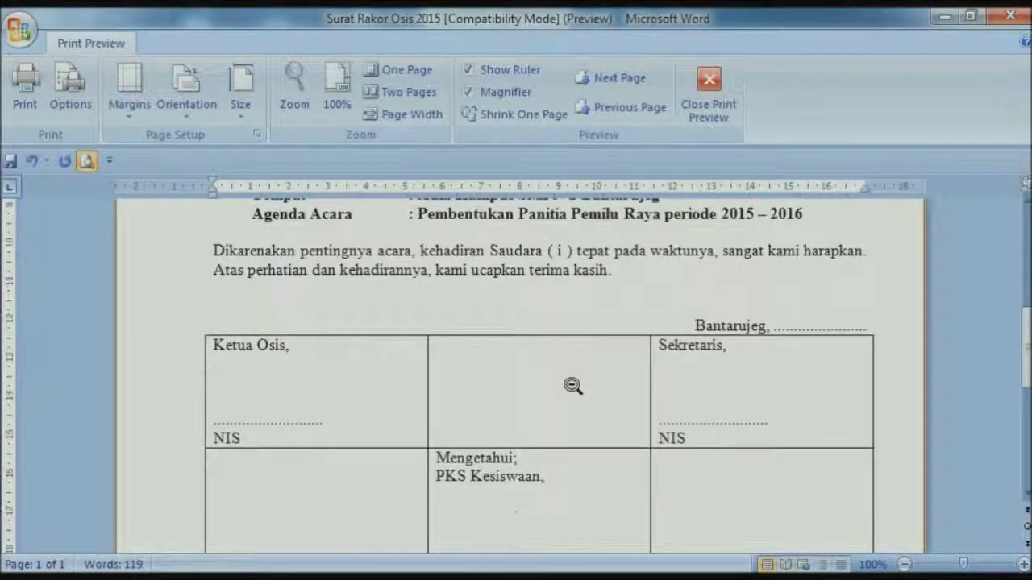
scroll(572, 385, down, 1)
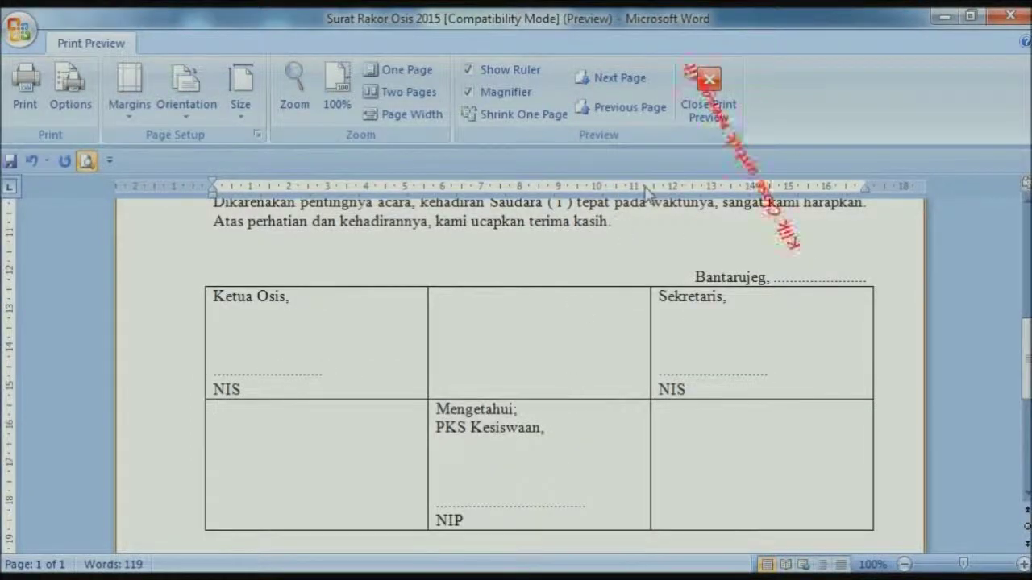
click(710, 112)
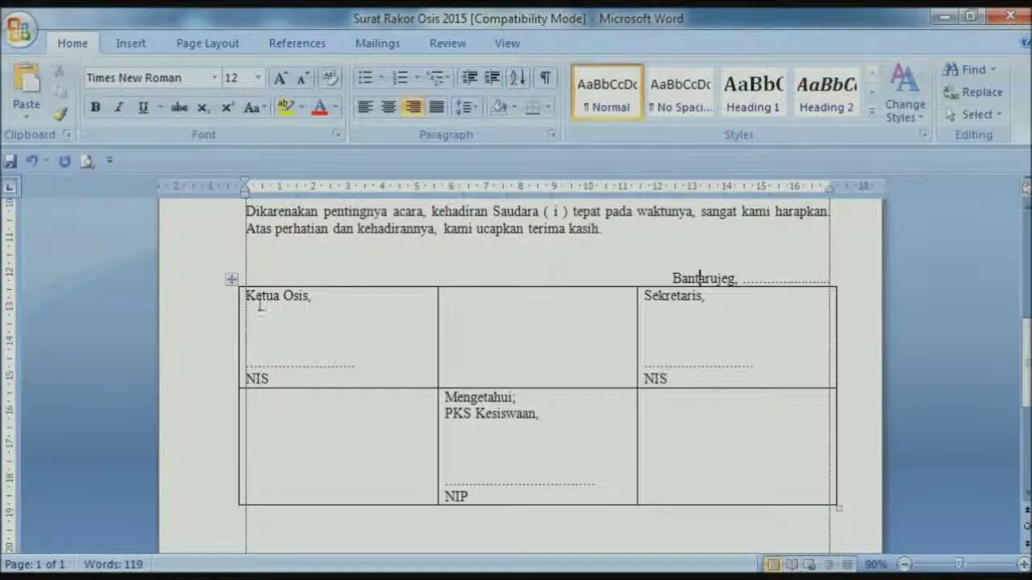
Set the signature table's borders to None in Borders and Shading
click(232, 282)
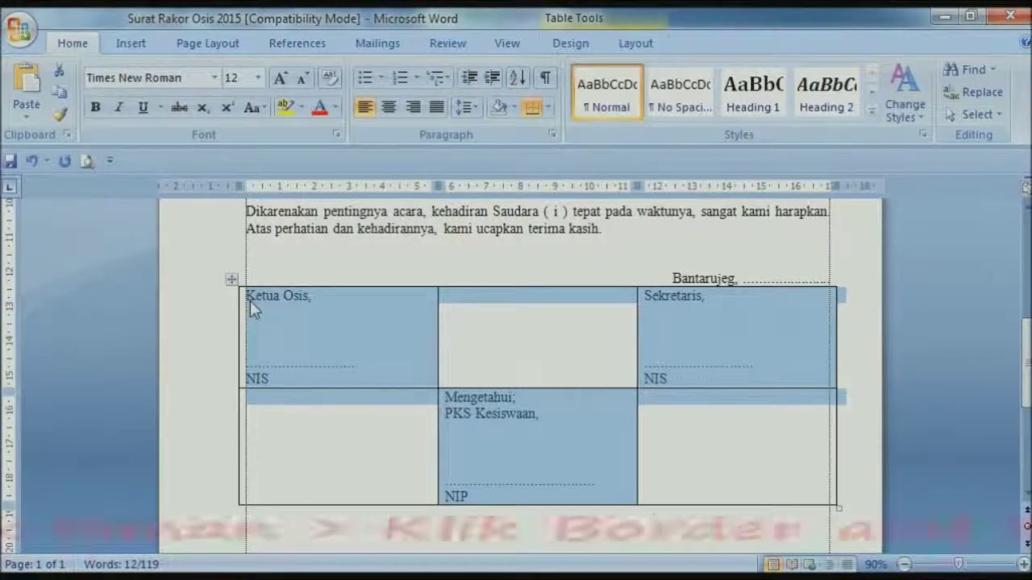
right_click(234, 283)
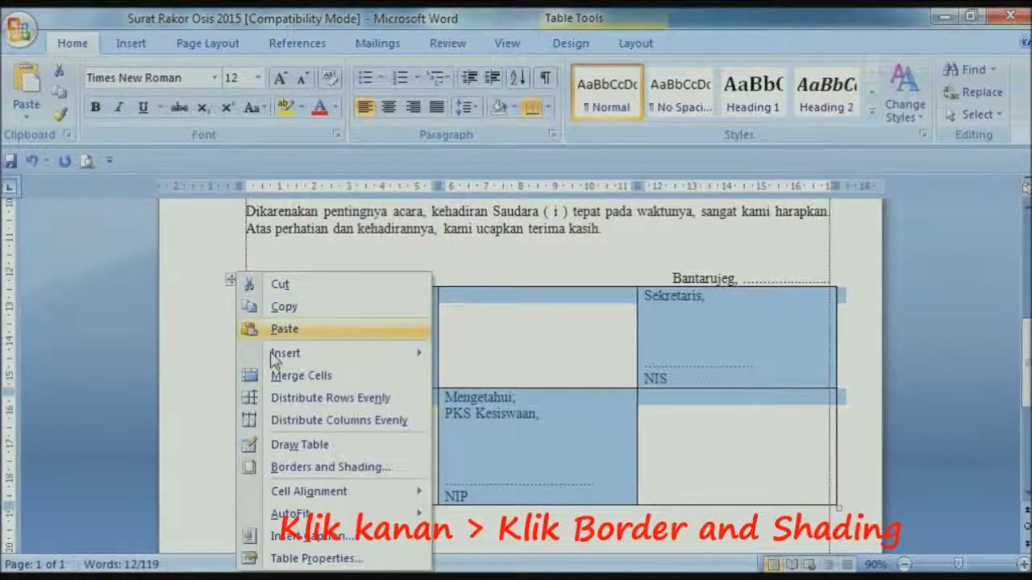
click(315, 469)
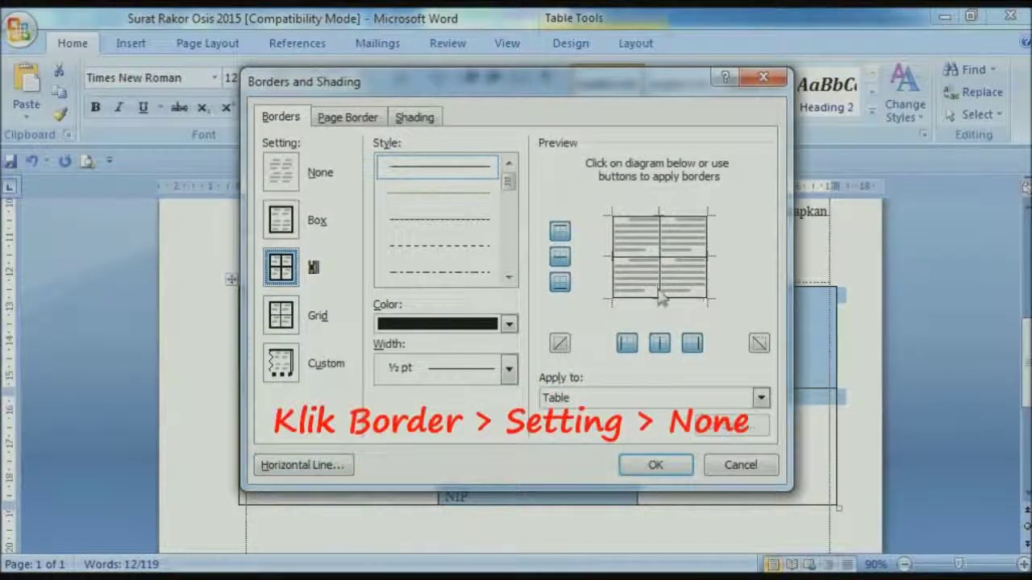
click(290, 181)
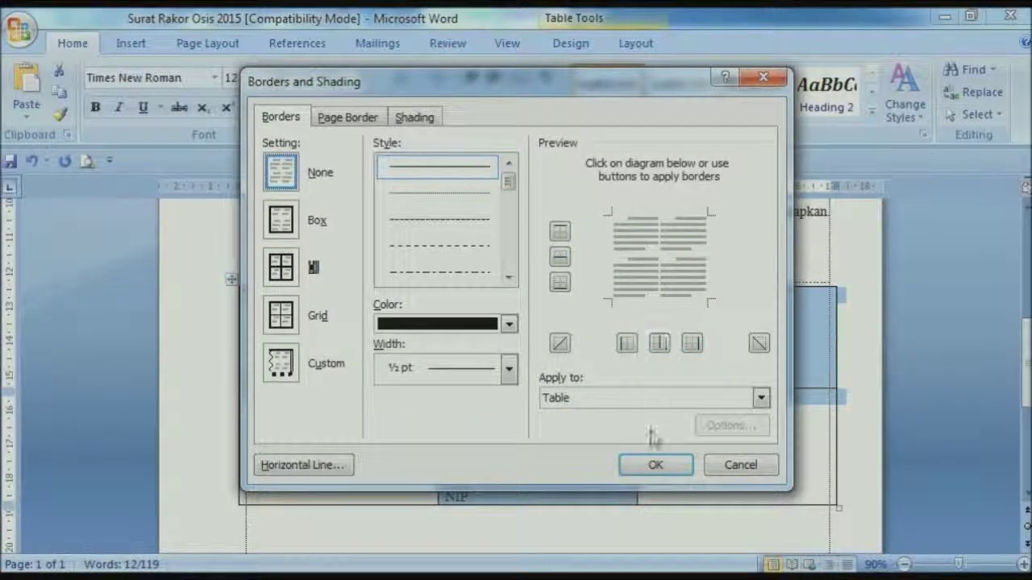
click(656, 465)
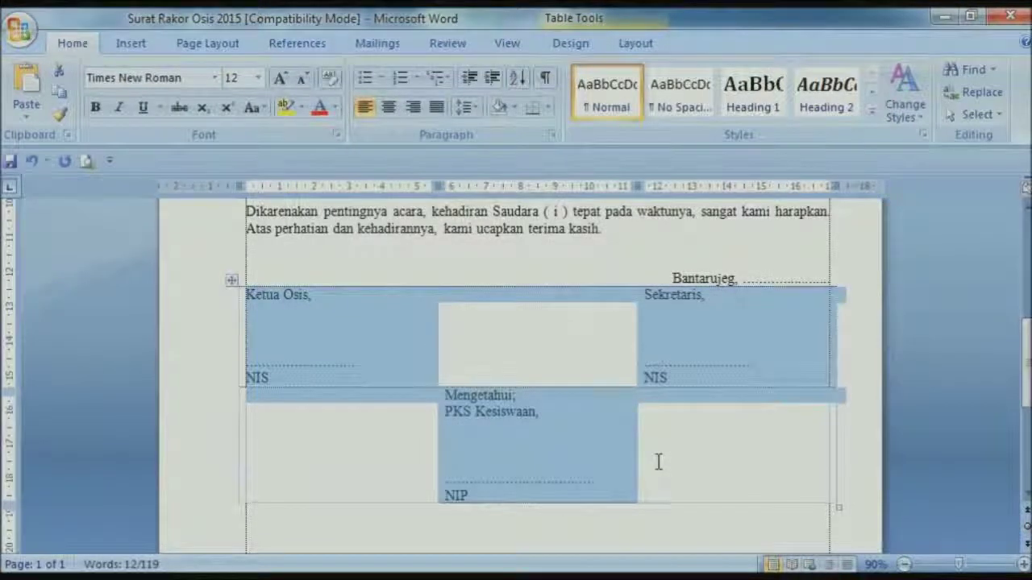
click(658, 461)
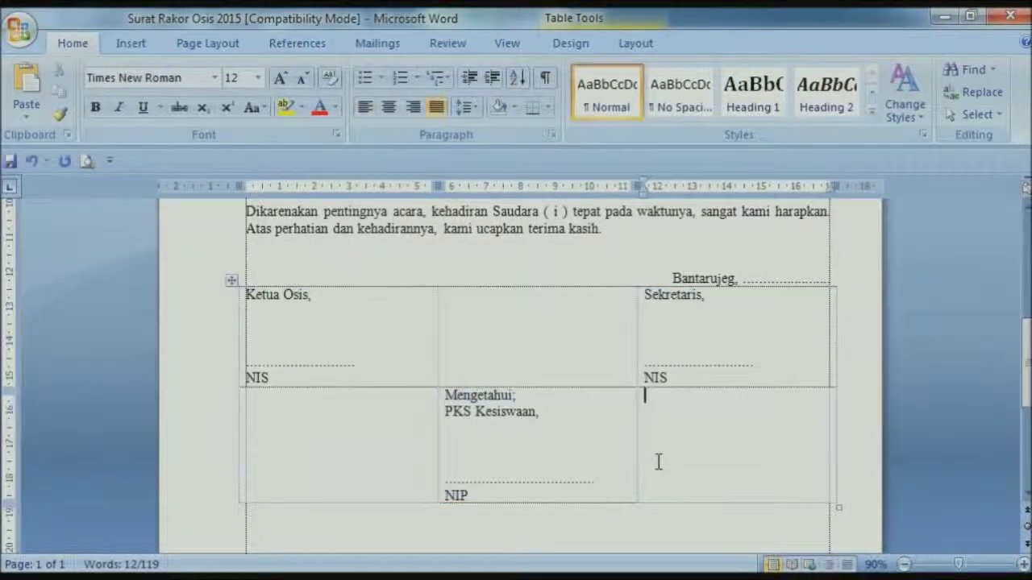
Insert two blank lines above the Bantarujeg date line
click(672, 279)
key(Return)
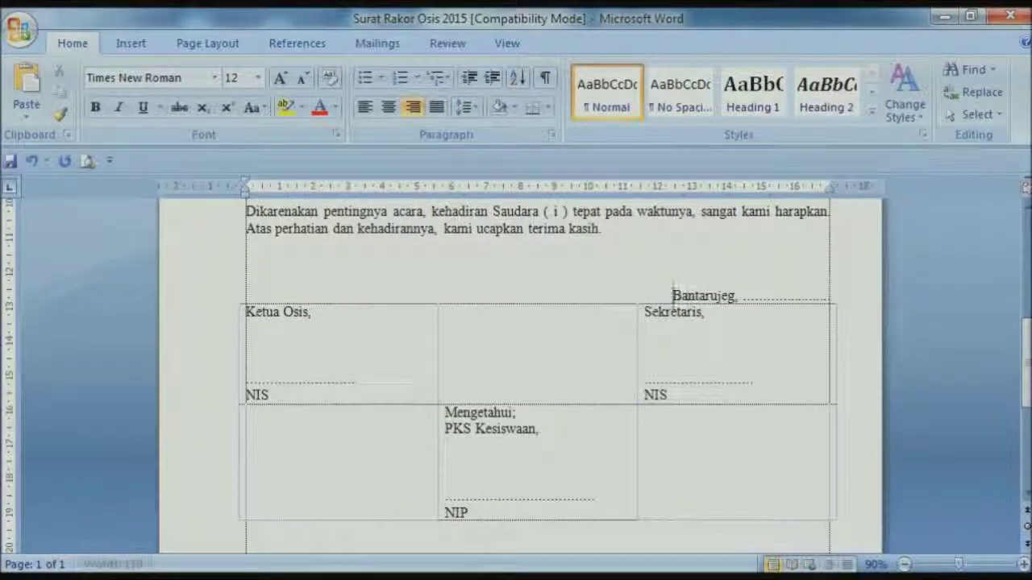
key(Return)
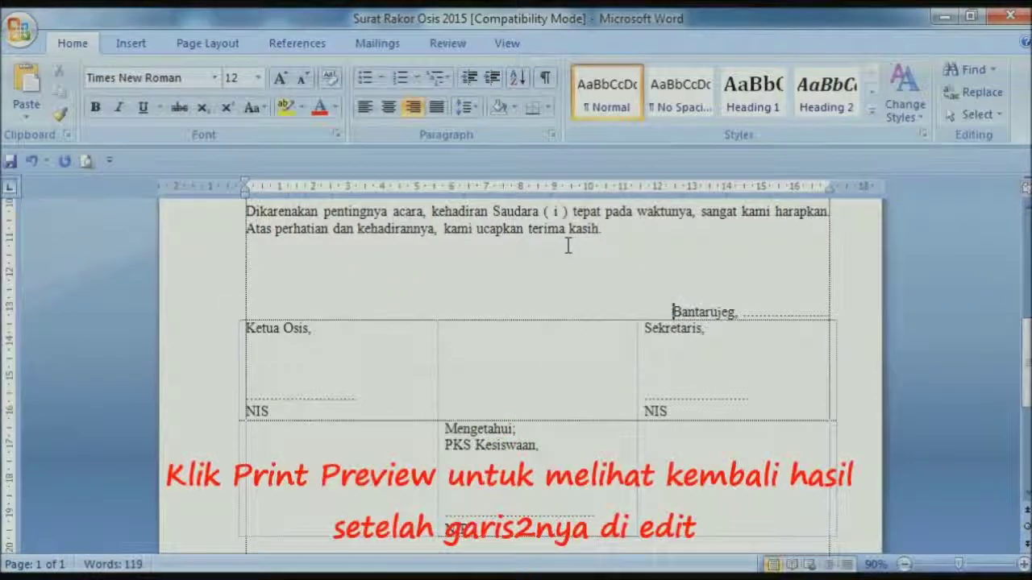
click(87, 161)
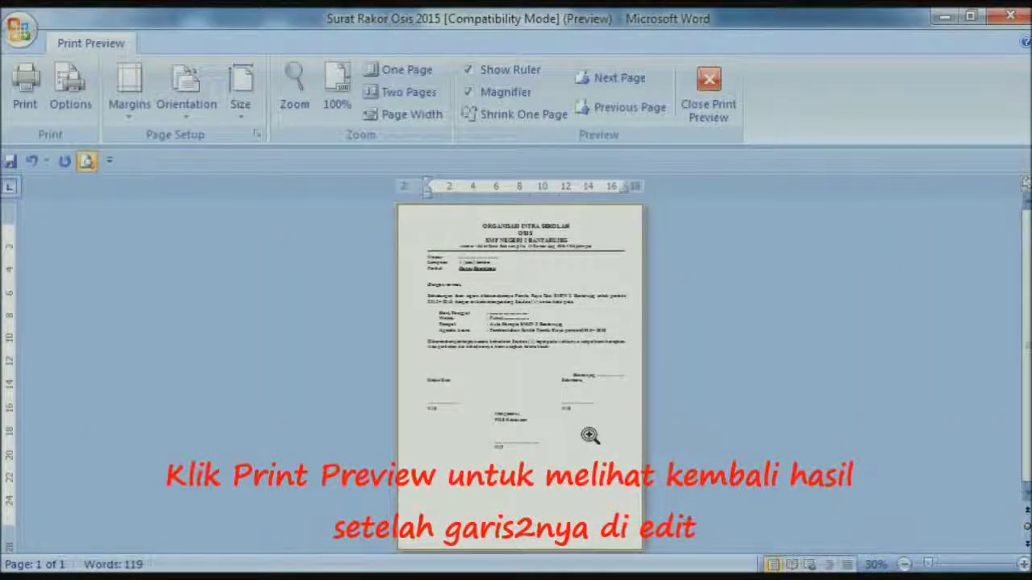
click(589, 435)
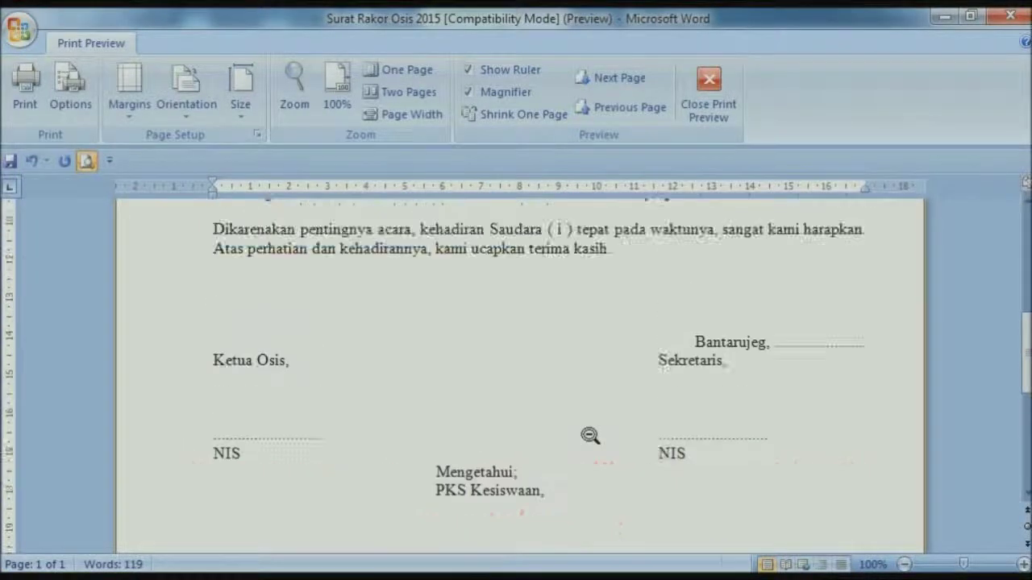
scroll(589, 436, down, 1)
scroll(590, 435, down, 2)
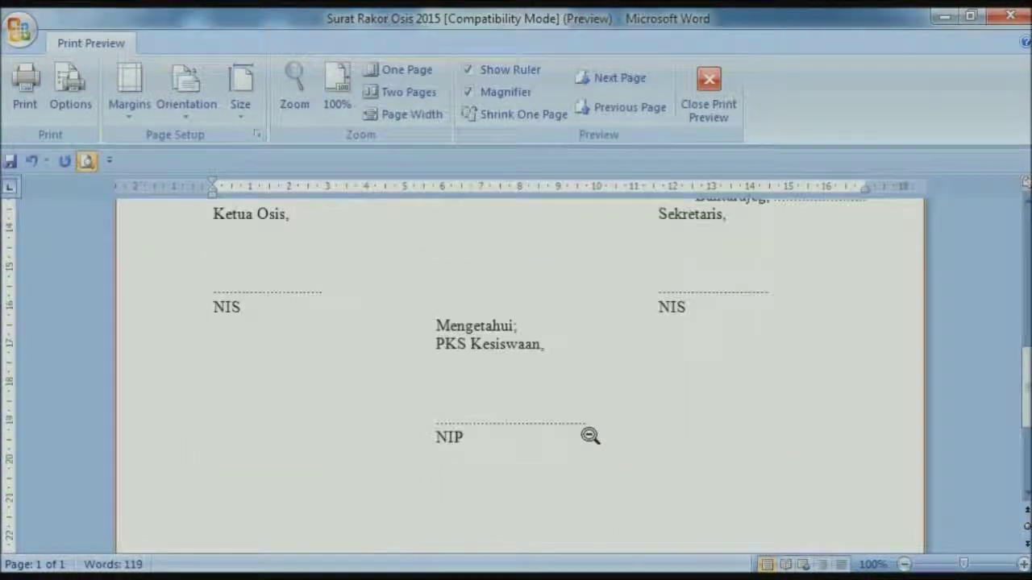
scroll(590, 435, up, 3)
scroll(589, 435, up, 2)
scroll(589, 435, up, 1)
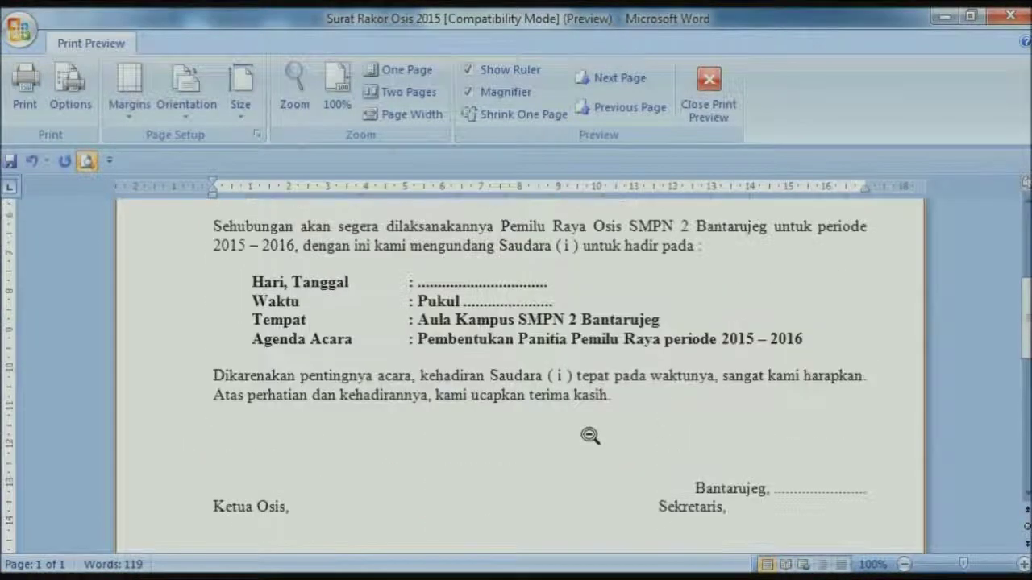
scroll(589, 435, up, 3)
scroll(589, 435, up, 3)
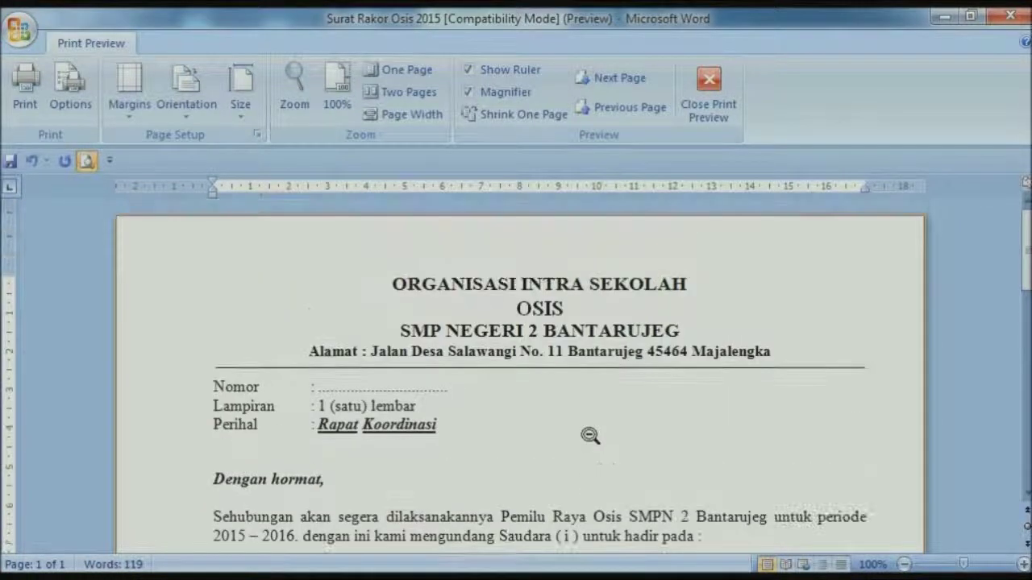
scroll(589, 435, down, 1)
scroll(589, 435, down, 1)
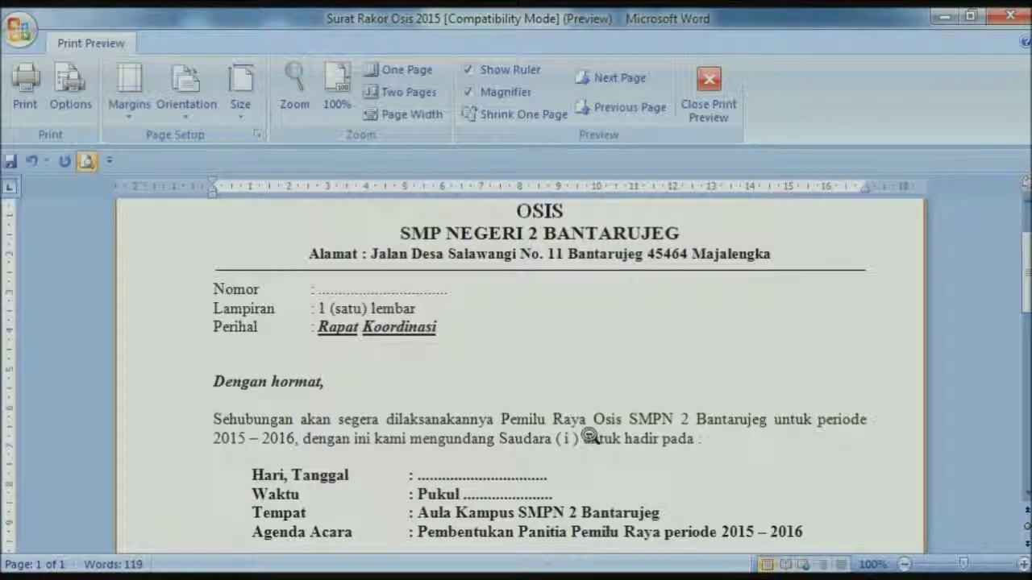
scroll(590, 435, down, 2)
scroll(589, 436, down, 1)
scroll(589, 435, down, 1)
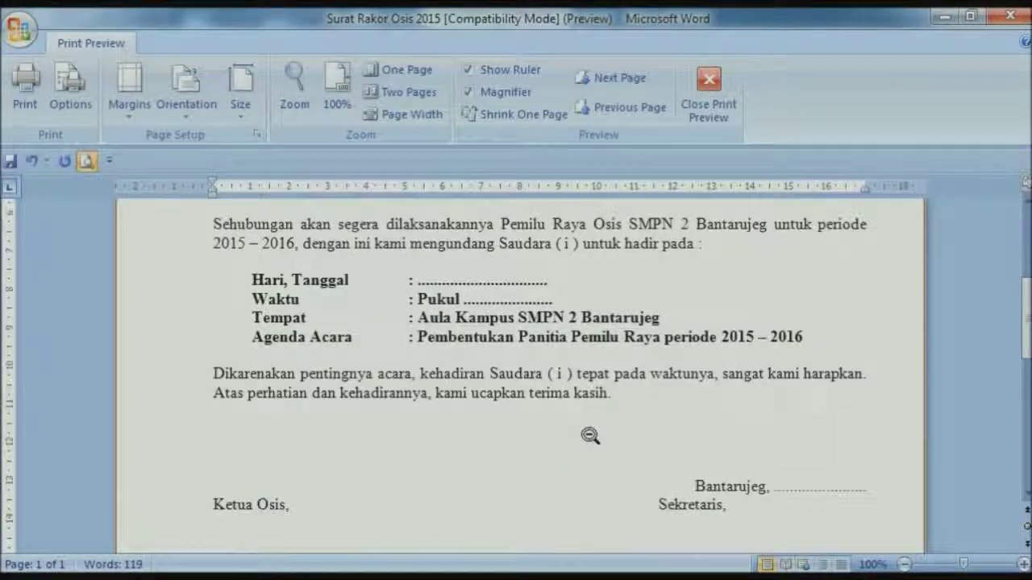
scroll(590, 435, down, 1)
scroll(589, 435, down, 1)
scroll(589, 436, down, 1)
scroll(589, 435, down, 2)
scroll(589, 435, down, 1)
scroll(590, 435, up, 2)
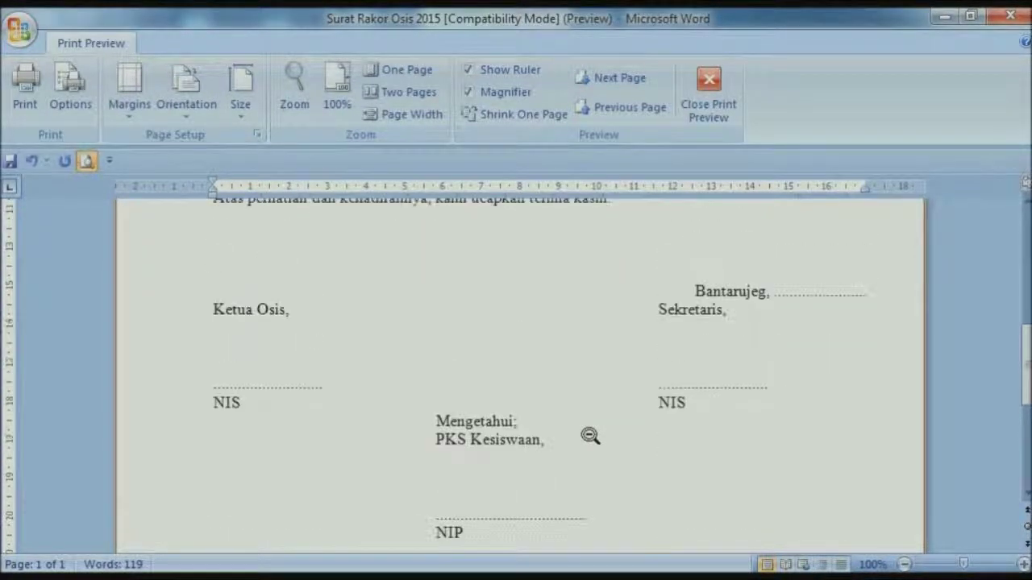
scroll(590, 436, up, 1)
scroll(590, 435, up, 2)
scroll(589, 435, up, 2)
scroll(589, 436, up, 1)
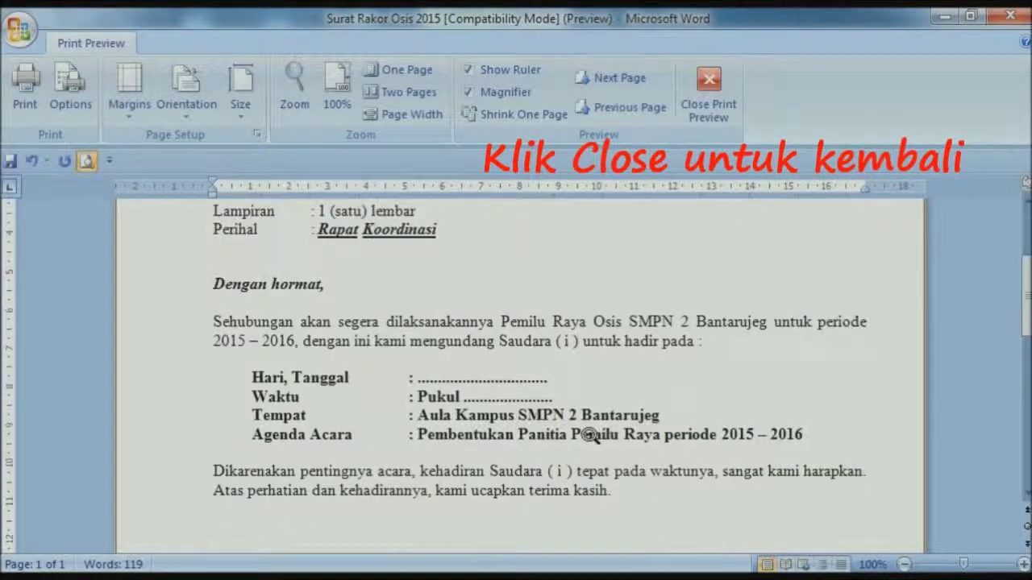
scroll(590, 436, up, 2)
scroll(590, 427, up, 1)
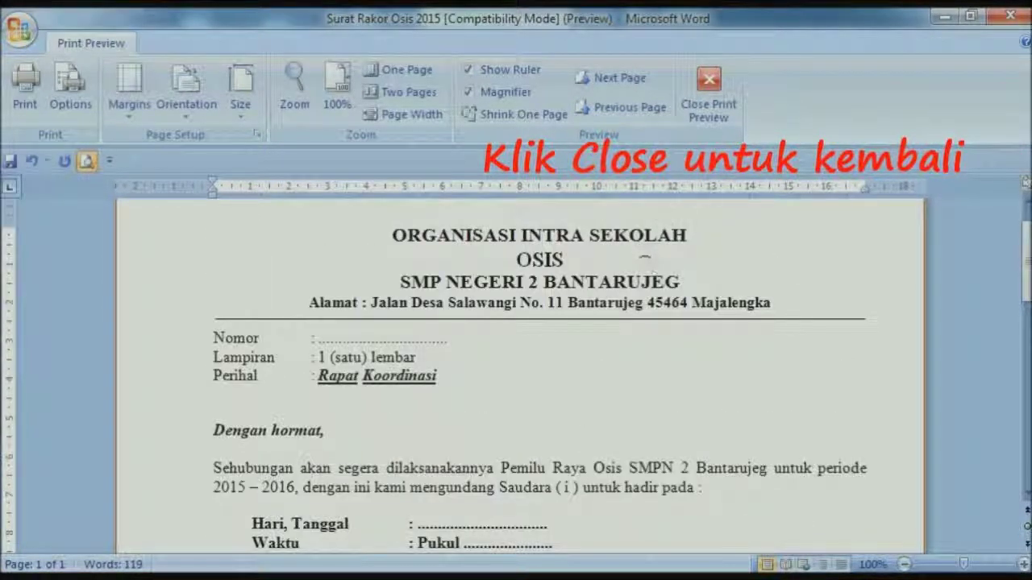
click(713, 117)
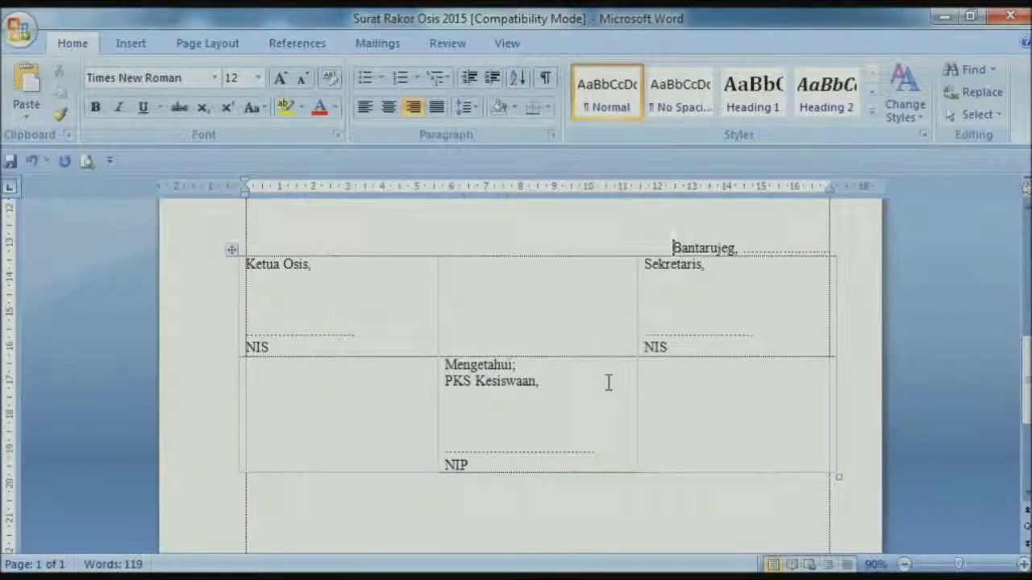
scroll(609, 382, up, 2)
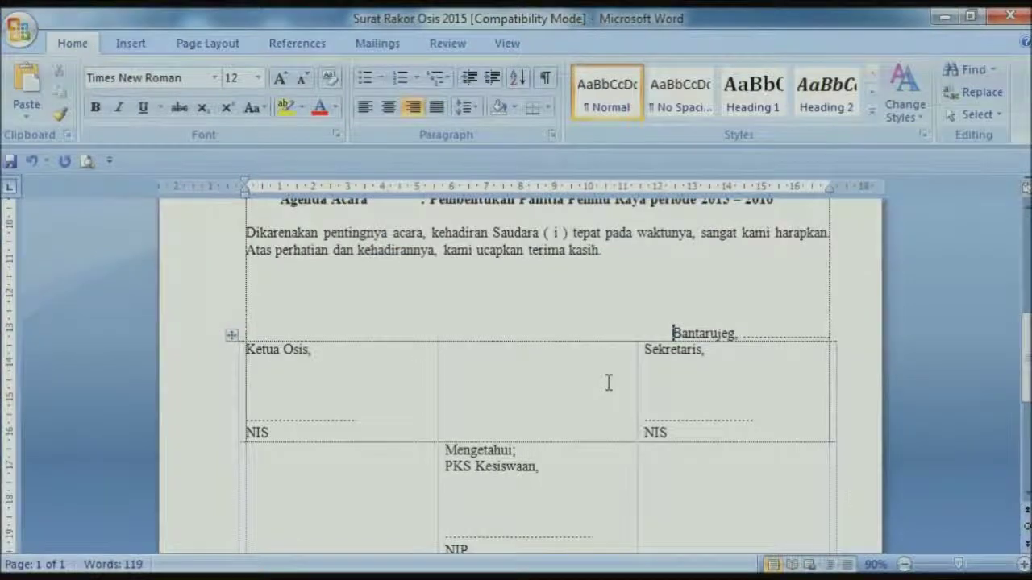
scroll(609, 383, down, 1)
scroll(608, 382, up, 5)
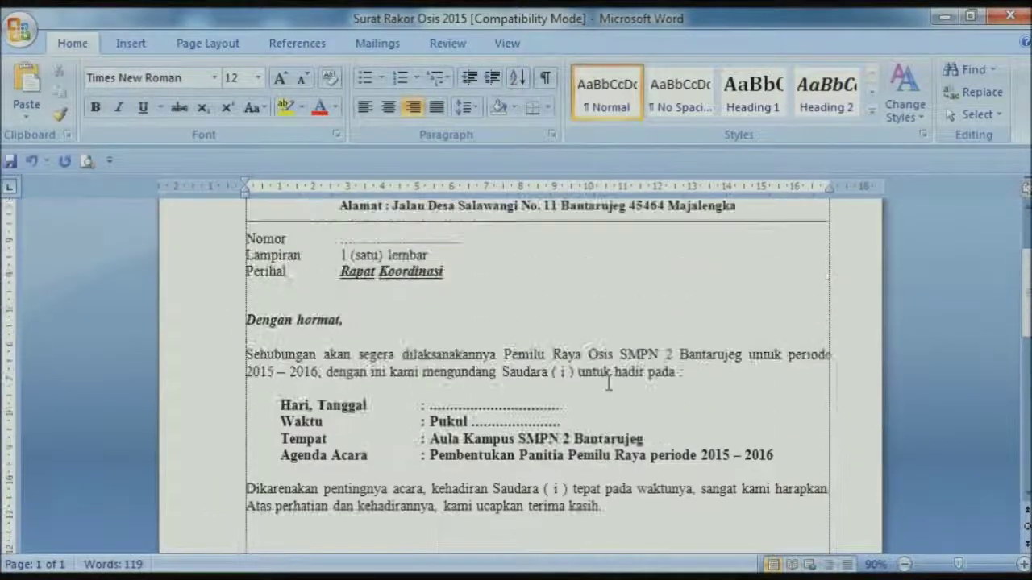
scroll(608, 382, up, 1)
scroll(608, 382, up, 2)
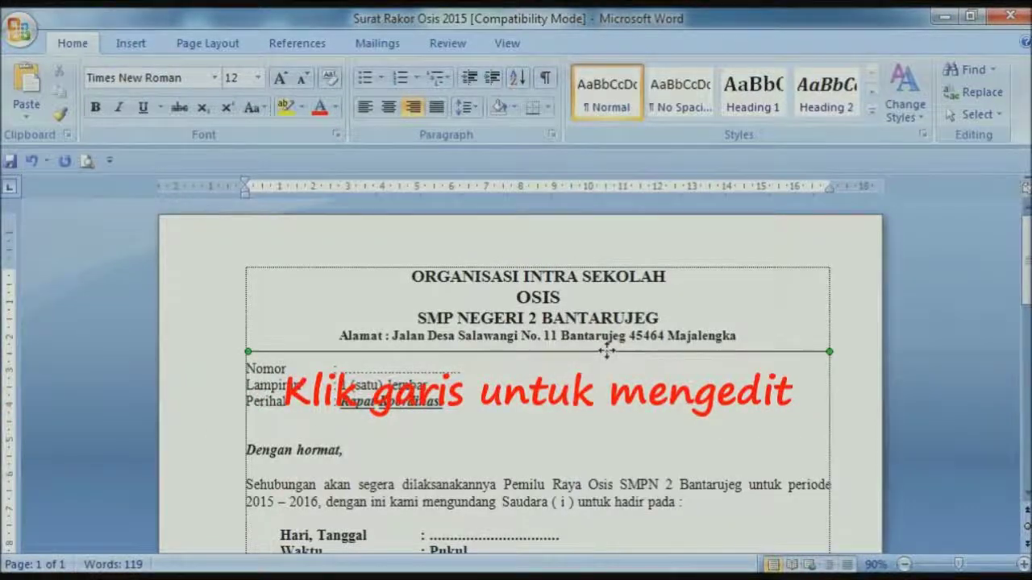
Give the horizontal rule under the letterhead a 2¼ pt outline weight
click(607, 352)
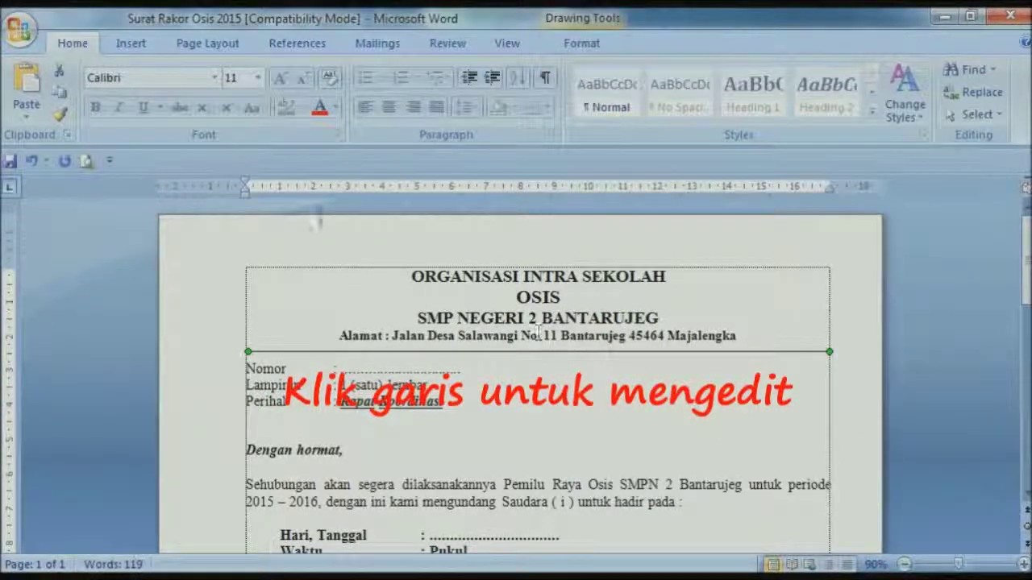
click(587, 47)
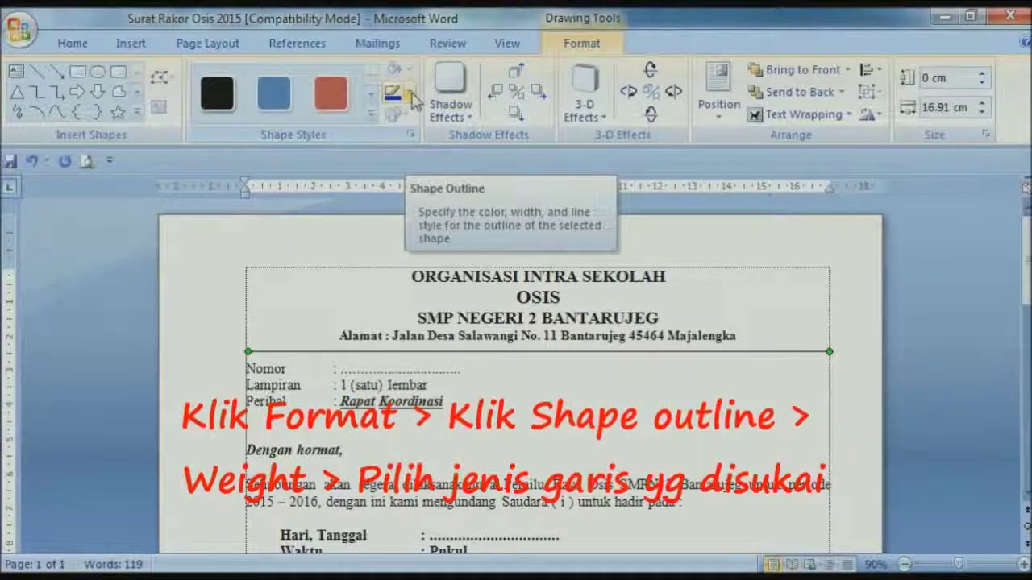
click(411, 95)
mouse_move(436, 315)
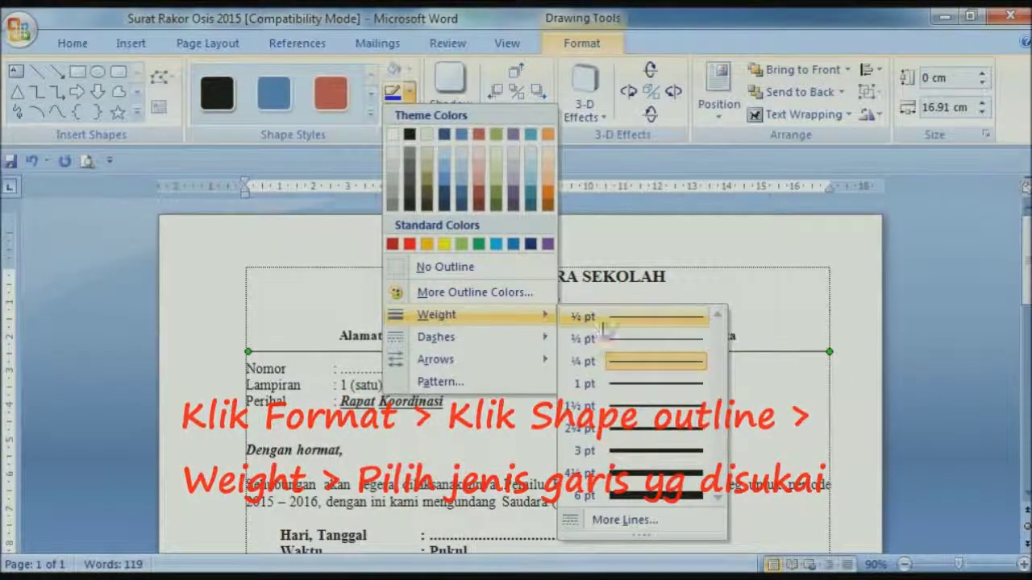
click(657, 431)
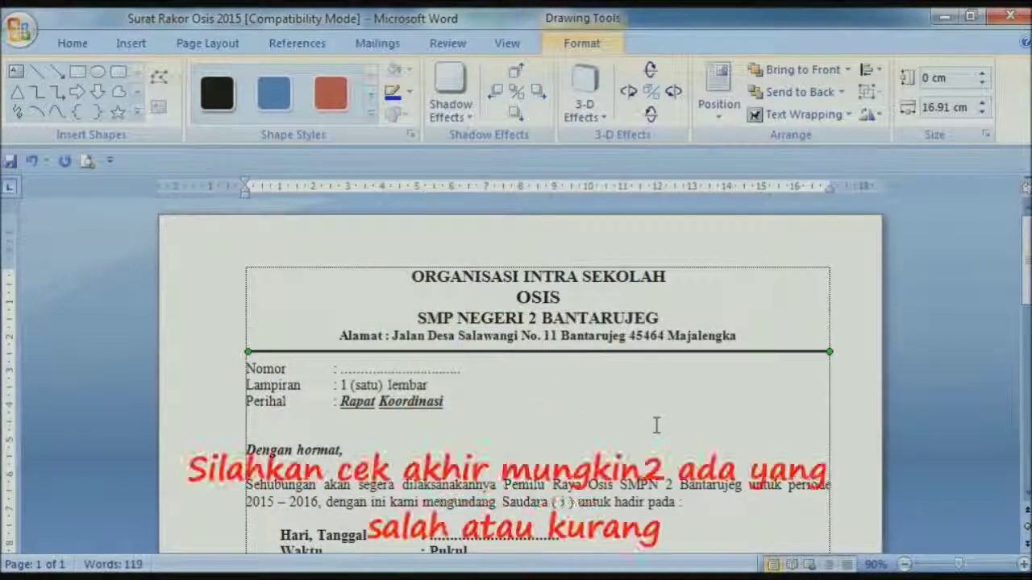
Insert a blank line after Perihal, before "Dengan hormat,", then review the whole letter
click(657, 426)
scroll(605, 421, down, 2)
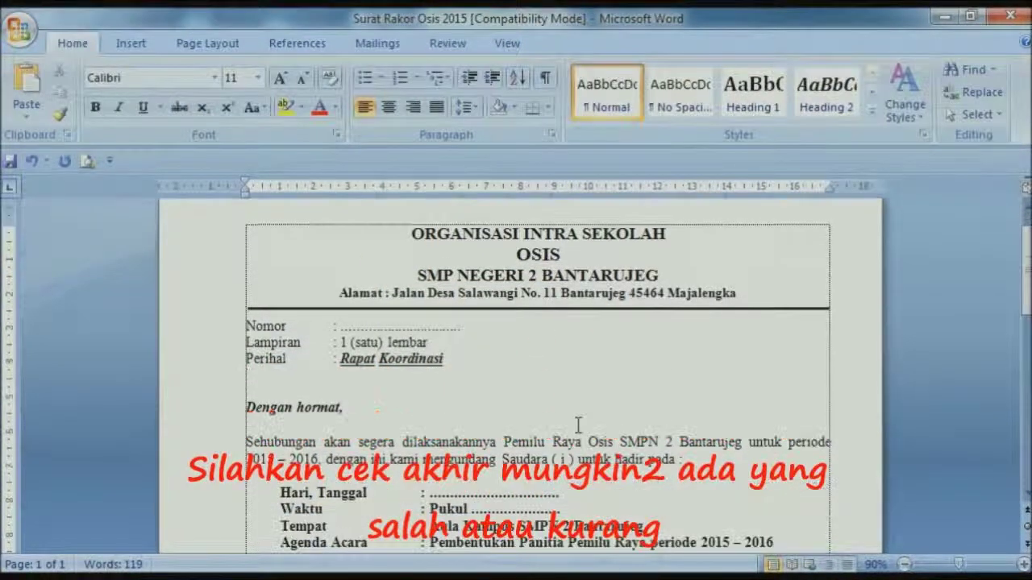
scroll(578, 425, down, 1)
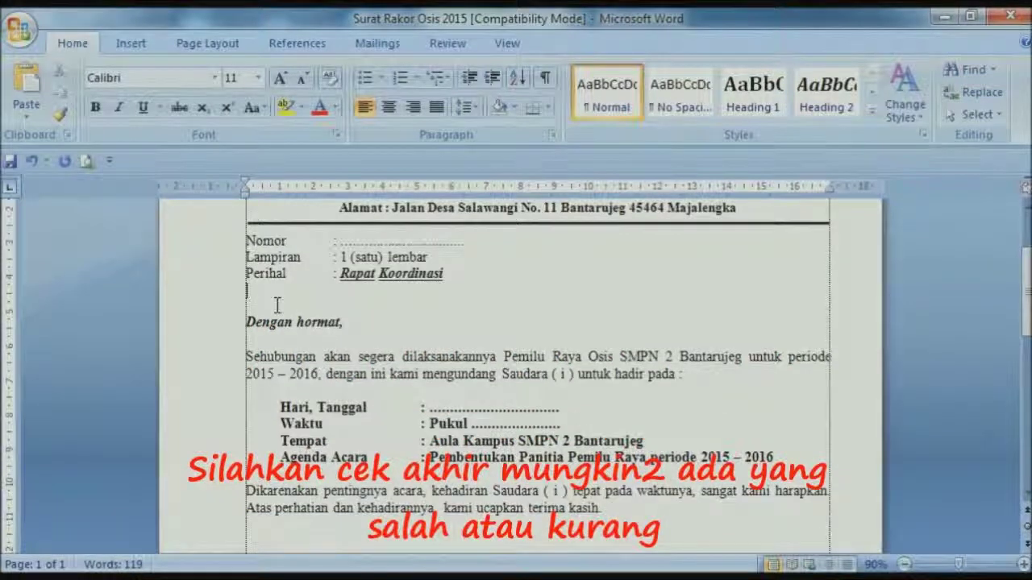
key(Return)
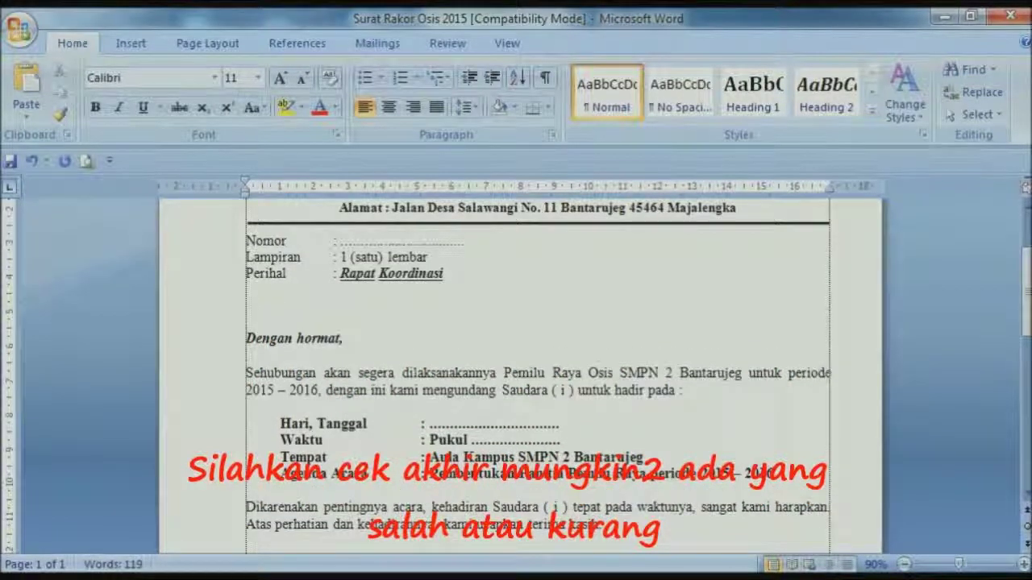
scroll(407, 334, down, 3)
scroll(416, 352, down, 2)
scroll(415, 353, down, 1)
scroll(425, 353, down, 1)
scroll(425, 353, up, 2)
scroll(425, 353, up, 1)
scroll(423, 353, up, 1)
scroll(422, 353, up, 1)
scroll(423, 353, up, 3)
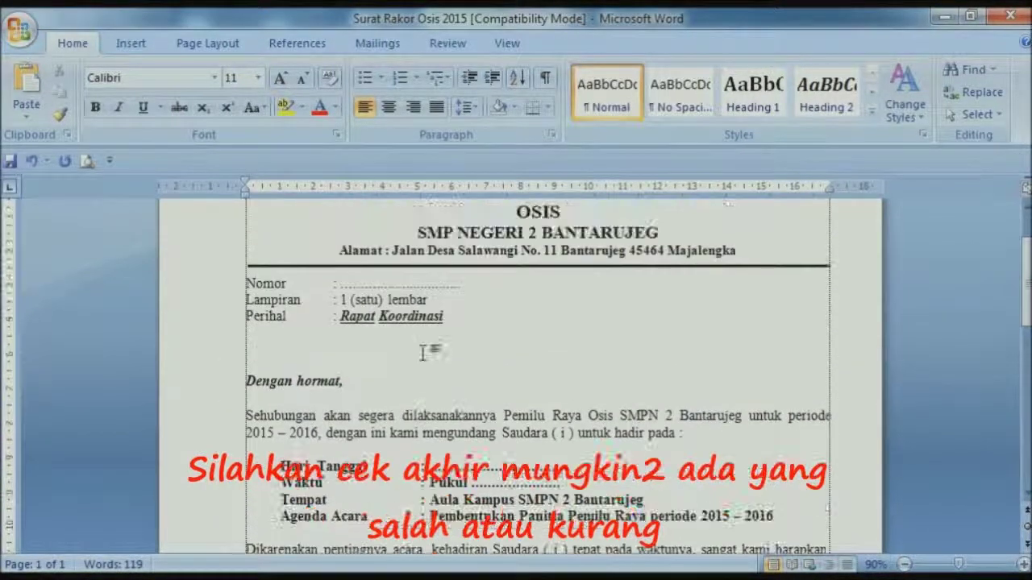
scroll(421, 352, up, 1)
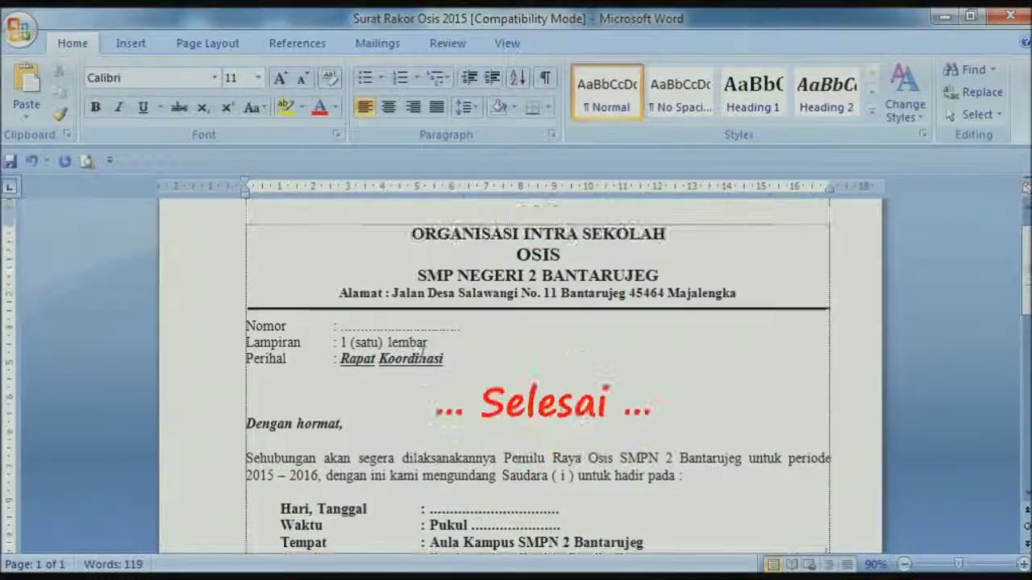